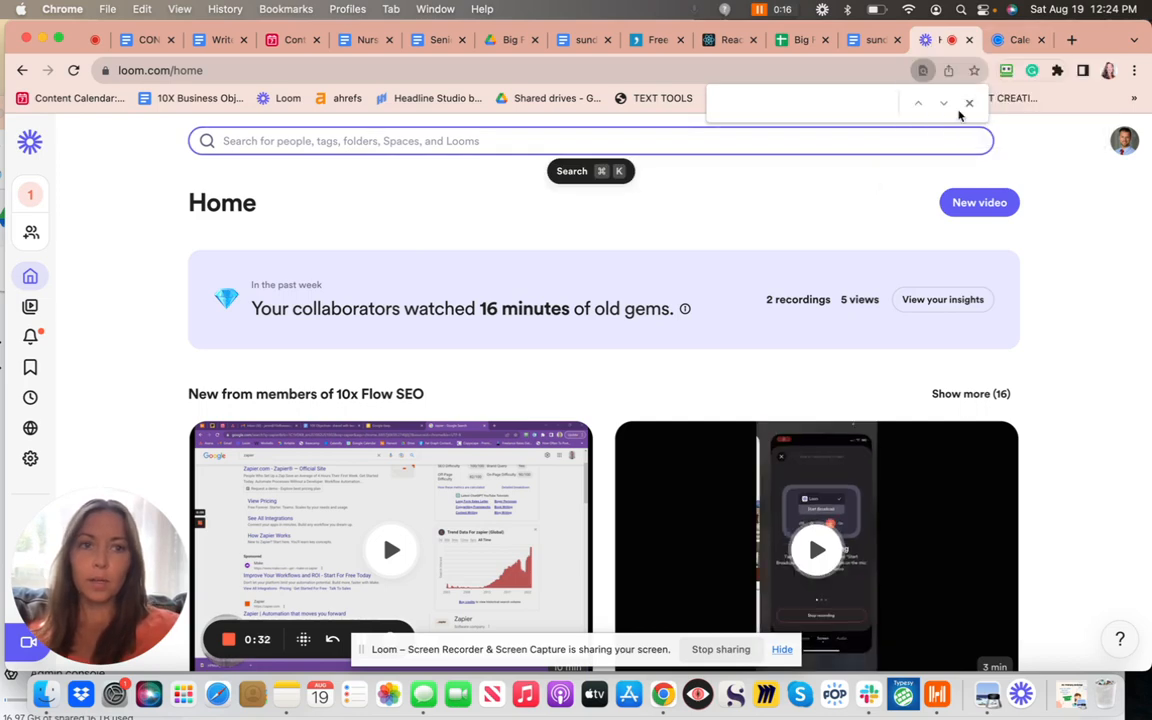
Switch to the Calendly event types page and open the Writer Meeting event type for editing
{"action": "left_click", "coordinate": [1015, 40]}
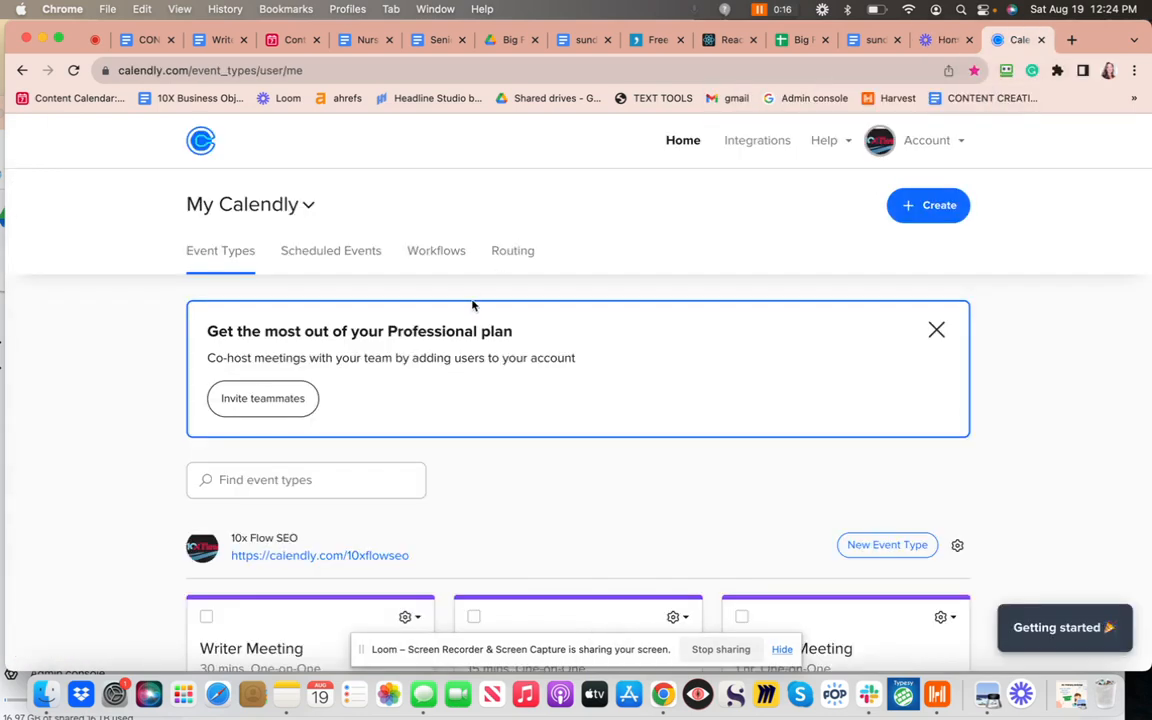
{"action": "scroll", "coordinate": [472, 302], "scroll_direction": "down", "scroll_amount": 3}
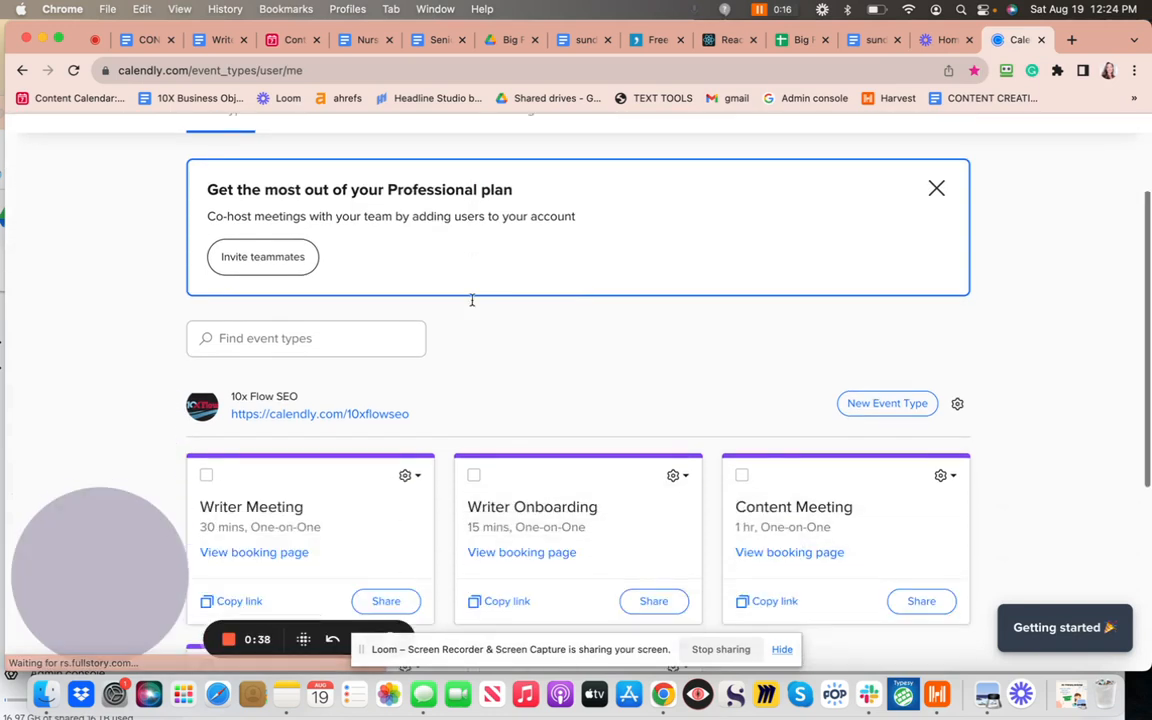
{"action": "scroll", "coordinate": [472, 302], "scroll_direction": "down", "scroll_amount": 3}
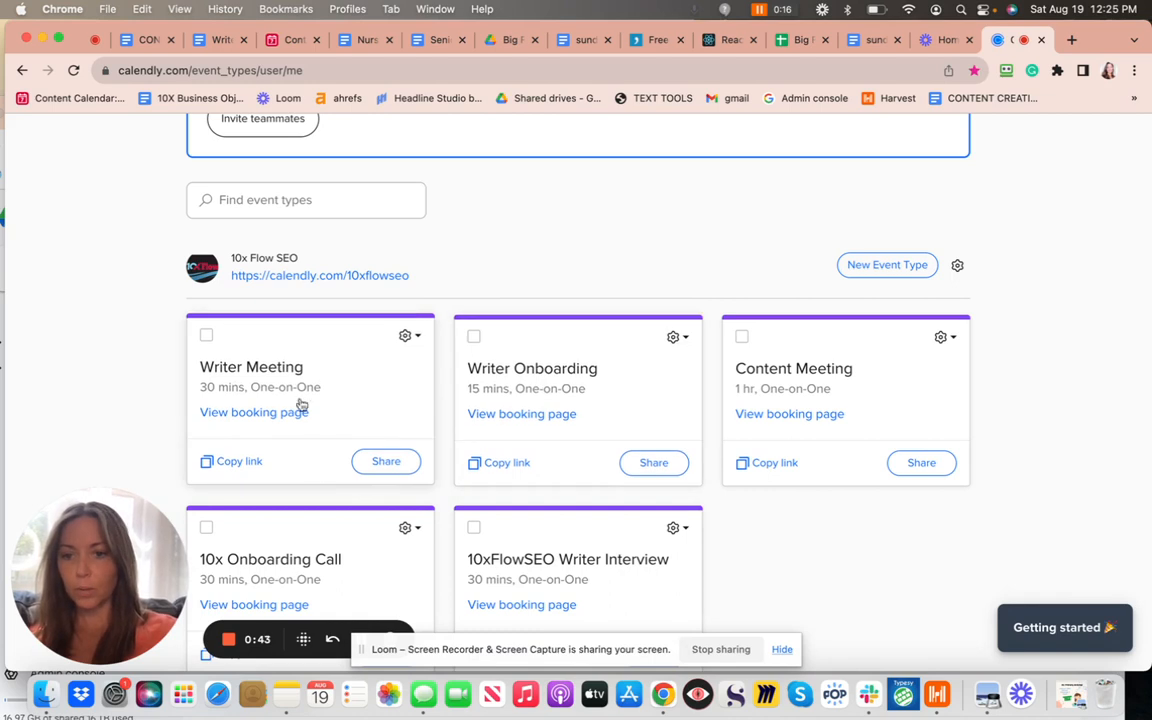
{"action": "left_click", "coordinate": [233, 370]}
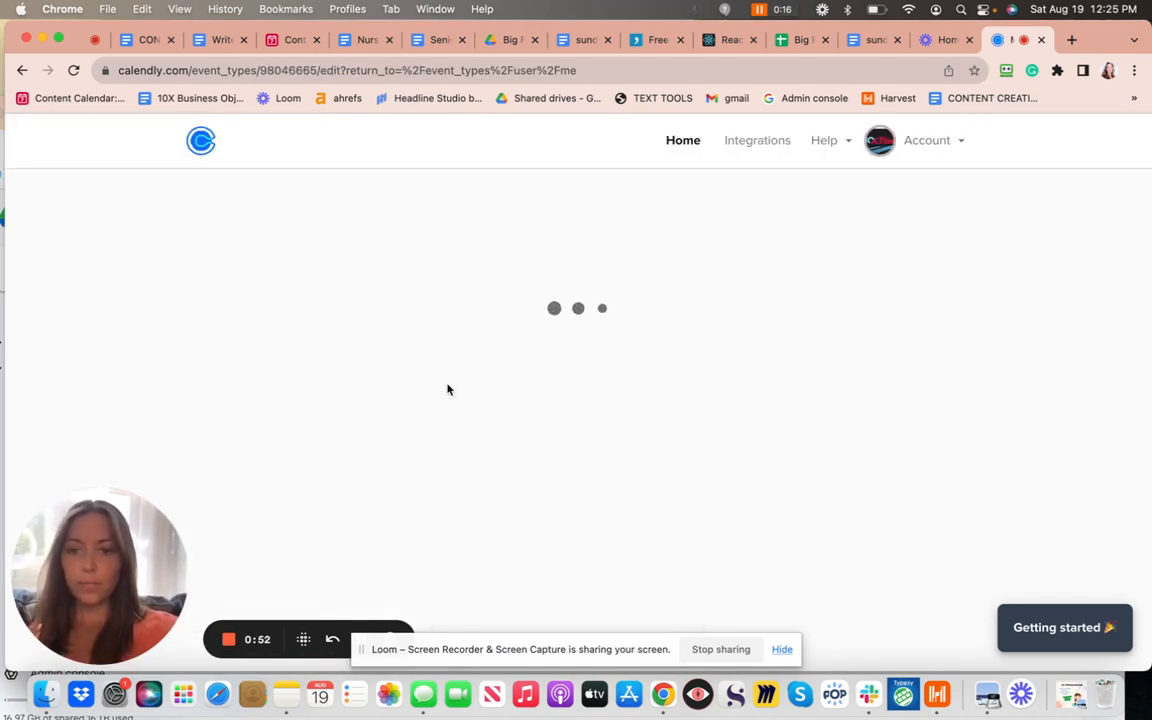
Open the event's booking availability settings and apply the date range Aug 21 – Sep 1, 2023
{"action": "scroll", "coordinate": [428, 410], "scroll_direction": "down", "scroll_amount": 1}
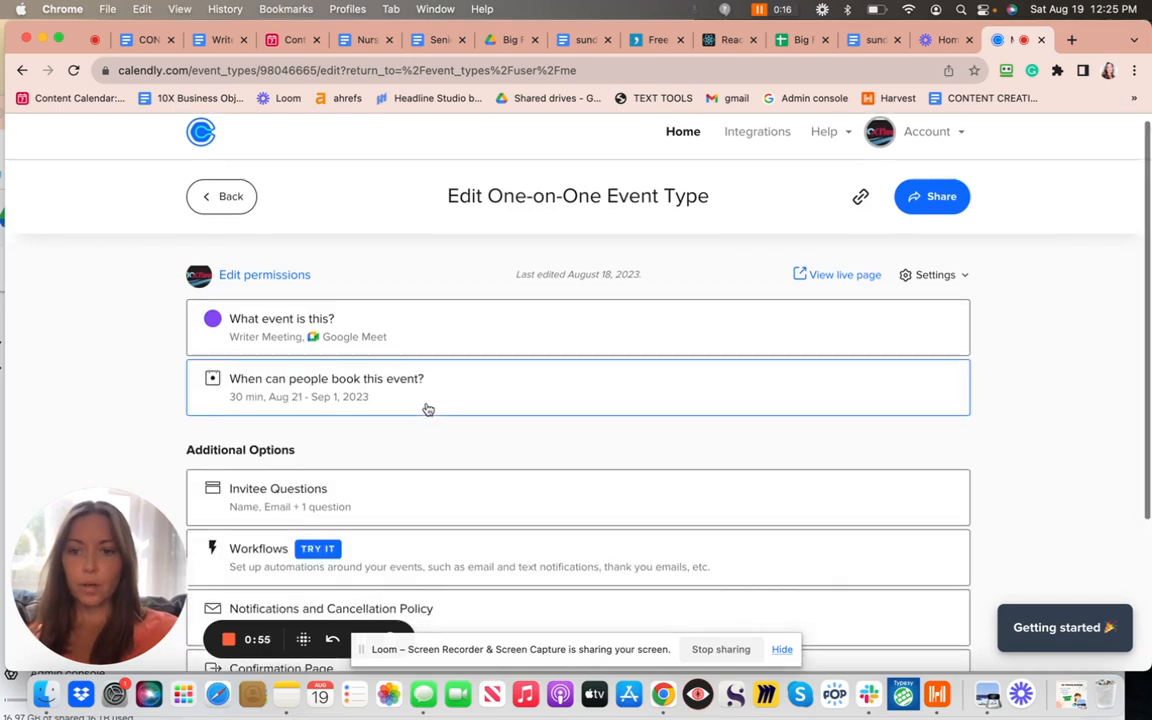
{"action": "scroll", "coordinate": [428, 410], "scroll_direction": "down", "scroll_amount": 3}
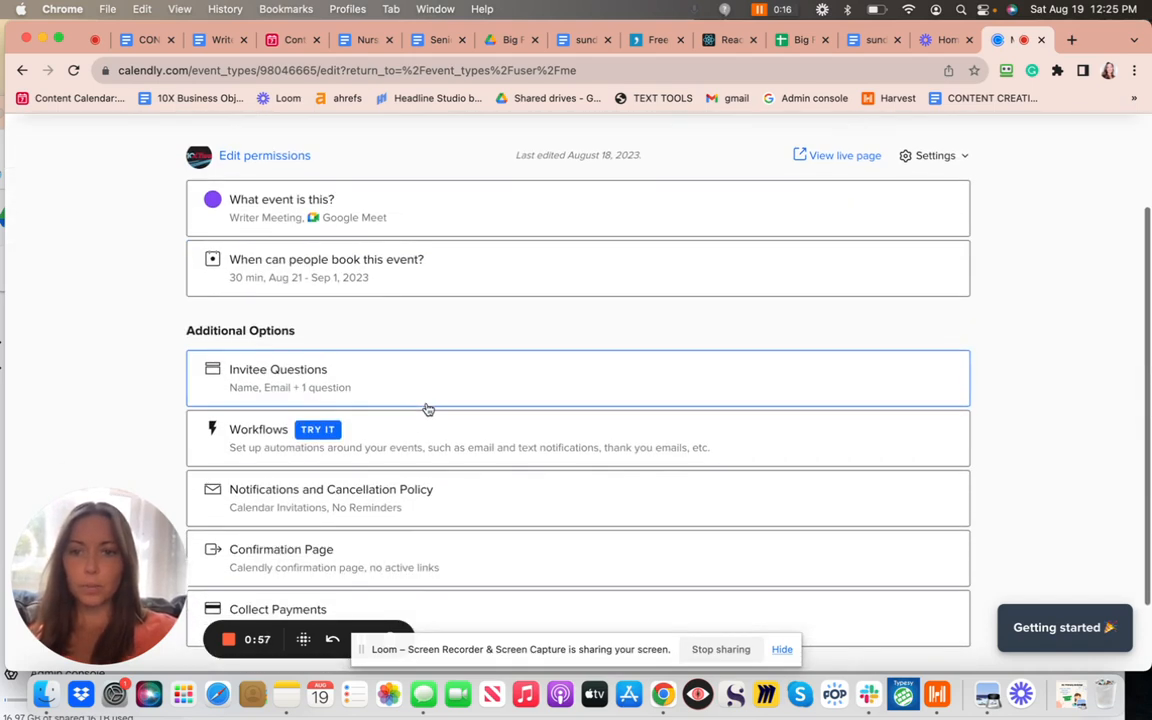
{"action": "scroll", "coordinate": [428, 410], "scroll_direction": "down", "scroll_amount": 1}
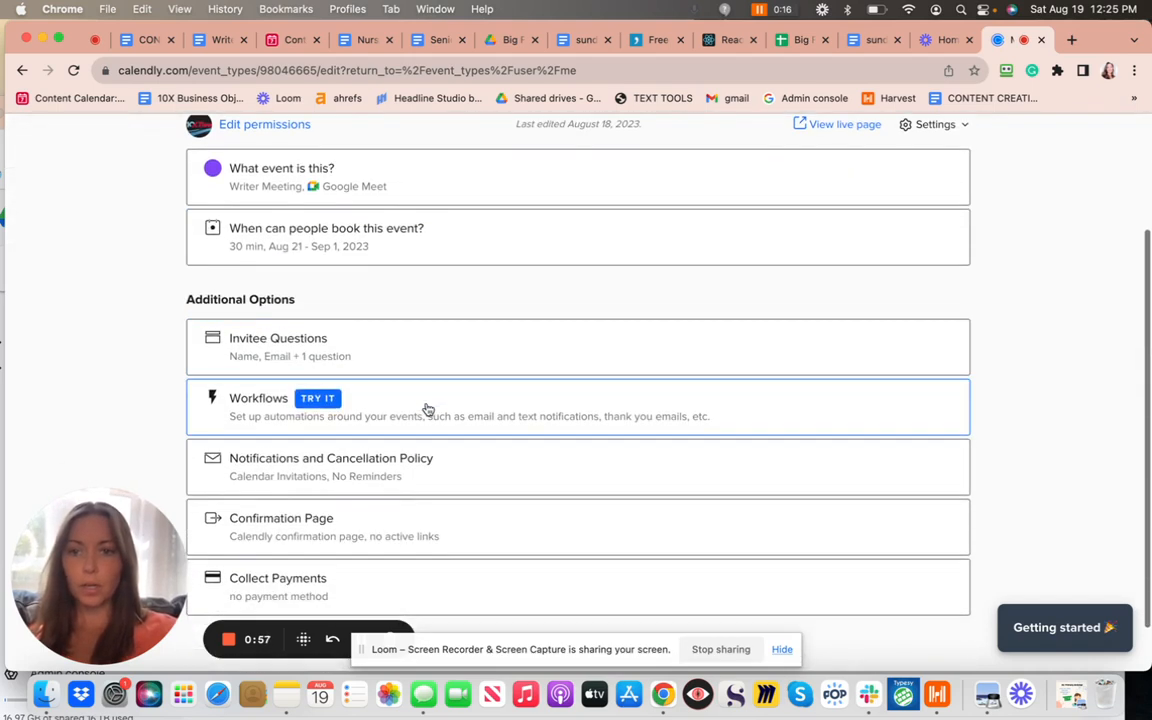
{"action": "left_click", "coordinate": [329, 249]}
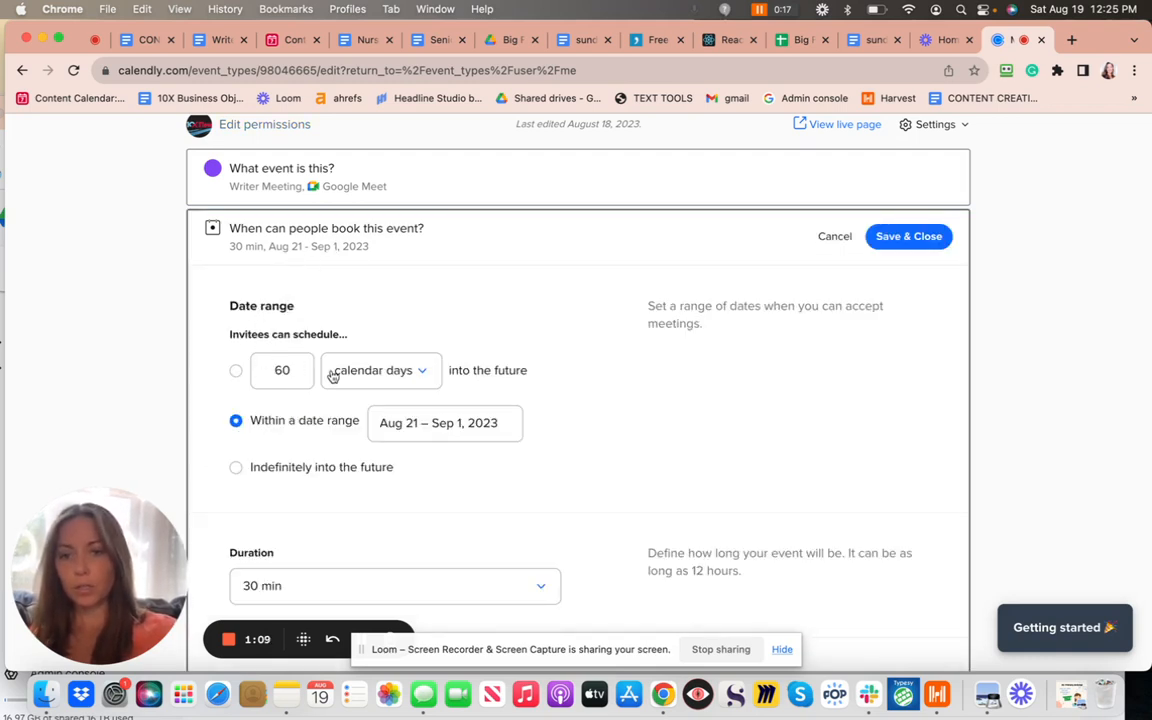
{"action": "left_click", "coordinate": [471, 427]}
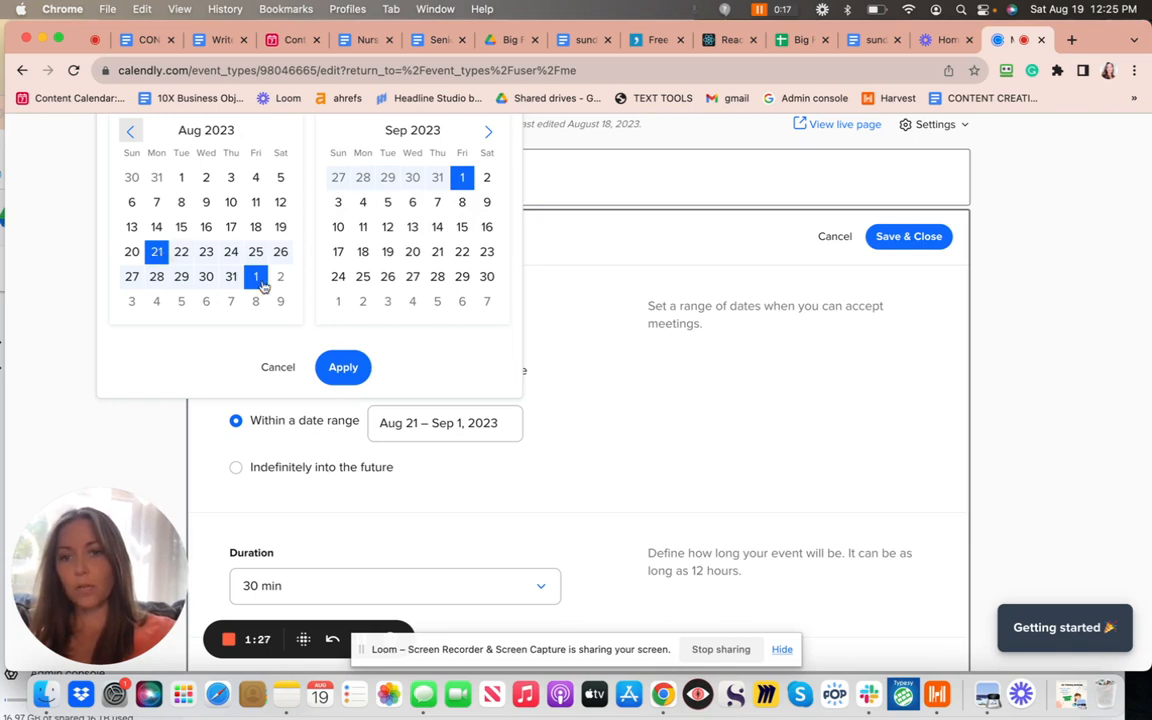
{"action": "left_click", "coordinate": [343, 368]}
Review the event's duration, time zone, custom weekly hours and buffer time settings
{"action": "scroll", "coordinate": [676, 450], "scroll_direction": "down", "scroll_amount": 3}
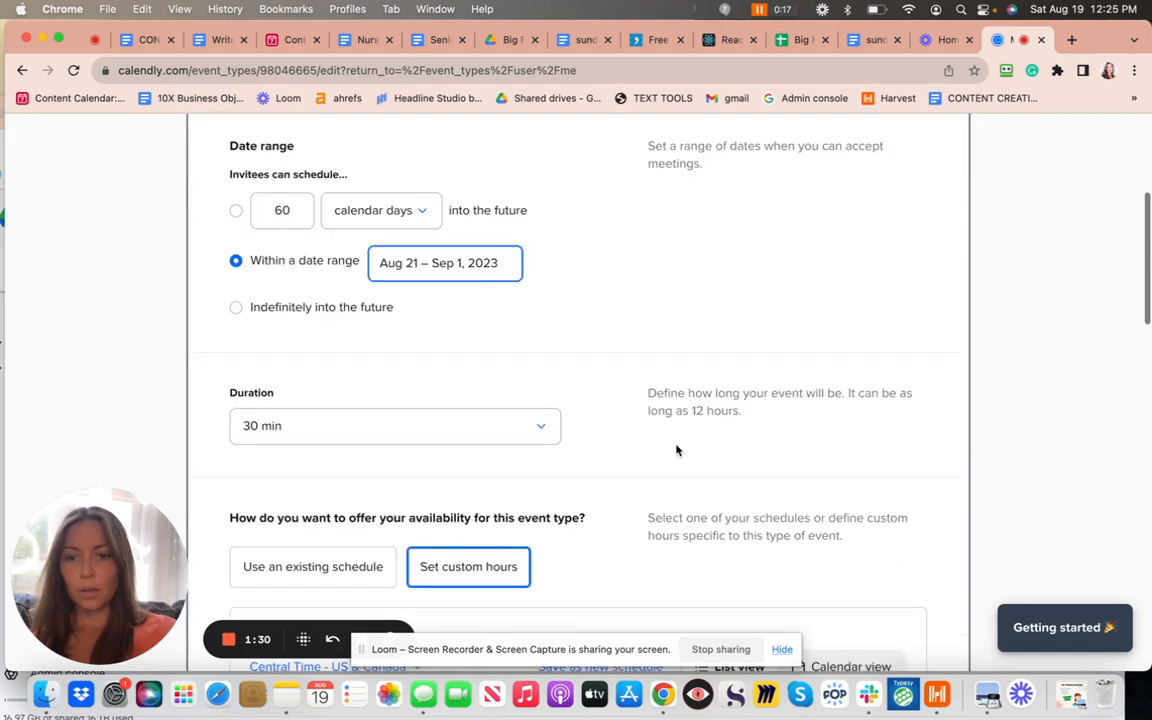
{"action": "scroll", "coordinate": [676, 450], "scroll_direction": "down", "scroll_amount": 4}
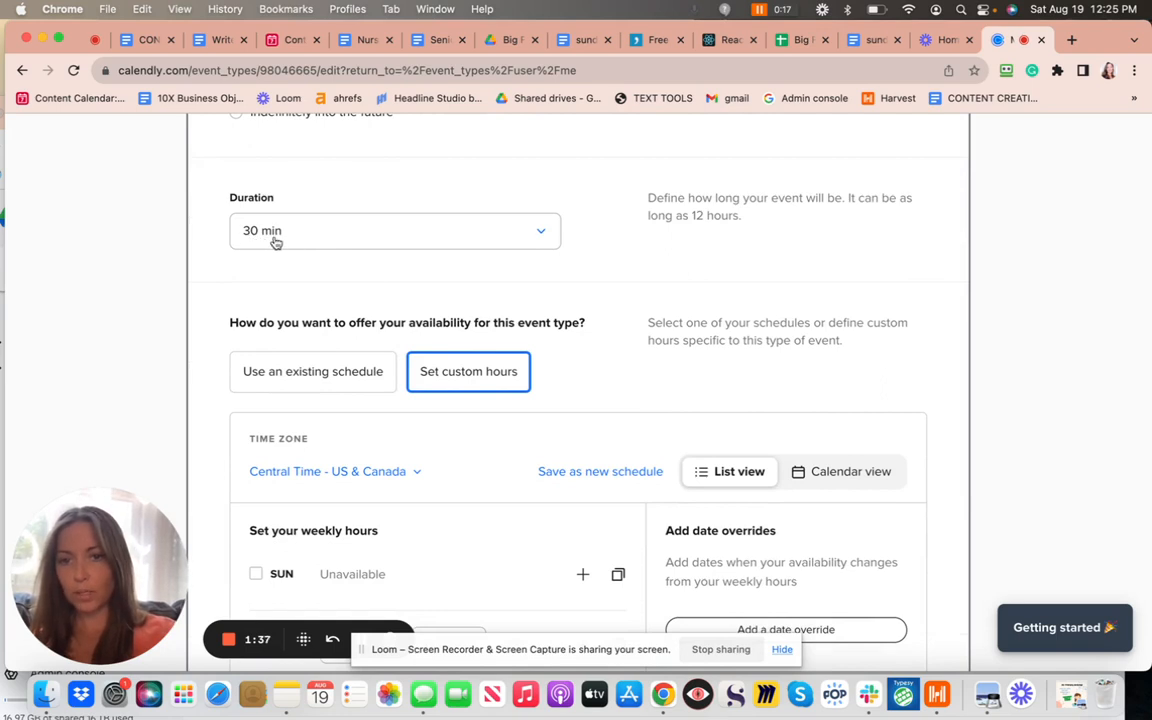
{"action": "scroll", "coordinate": [276, 242], "scroll_direction": "down", "scroll_amount": 1}
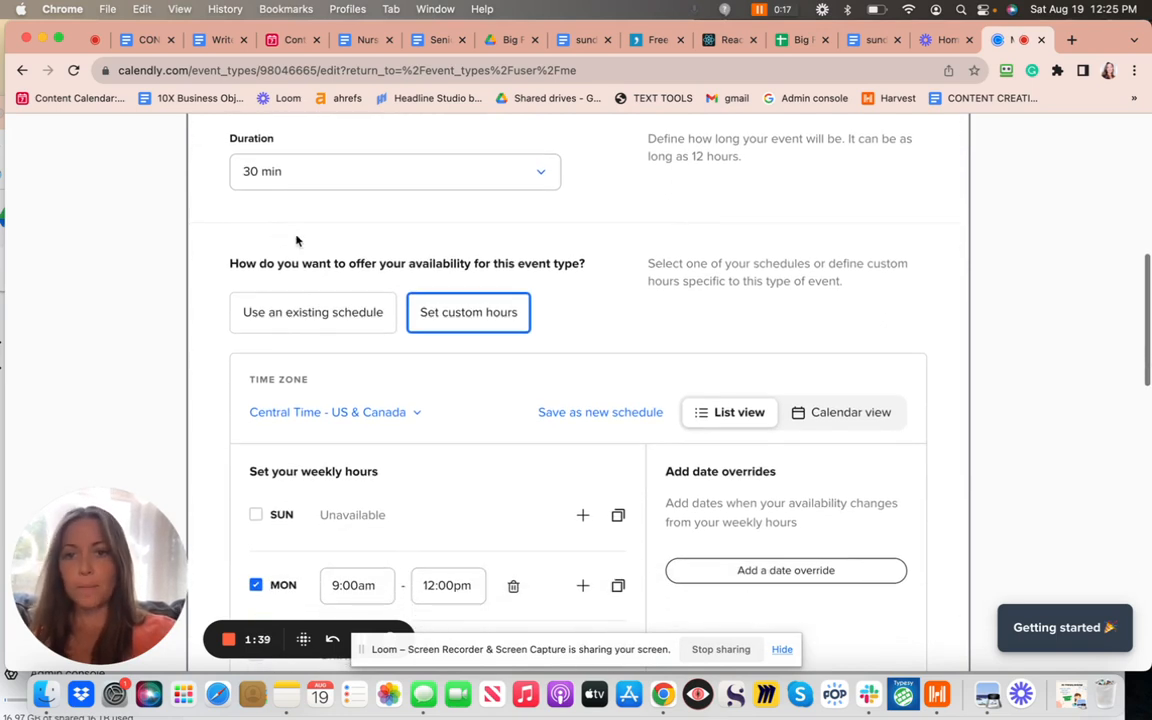
{"action": "scroll", "coordinate": [503, 346], "scroll_direction": "down", "scroll_amount": 4}
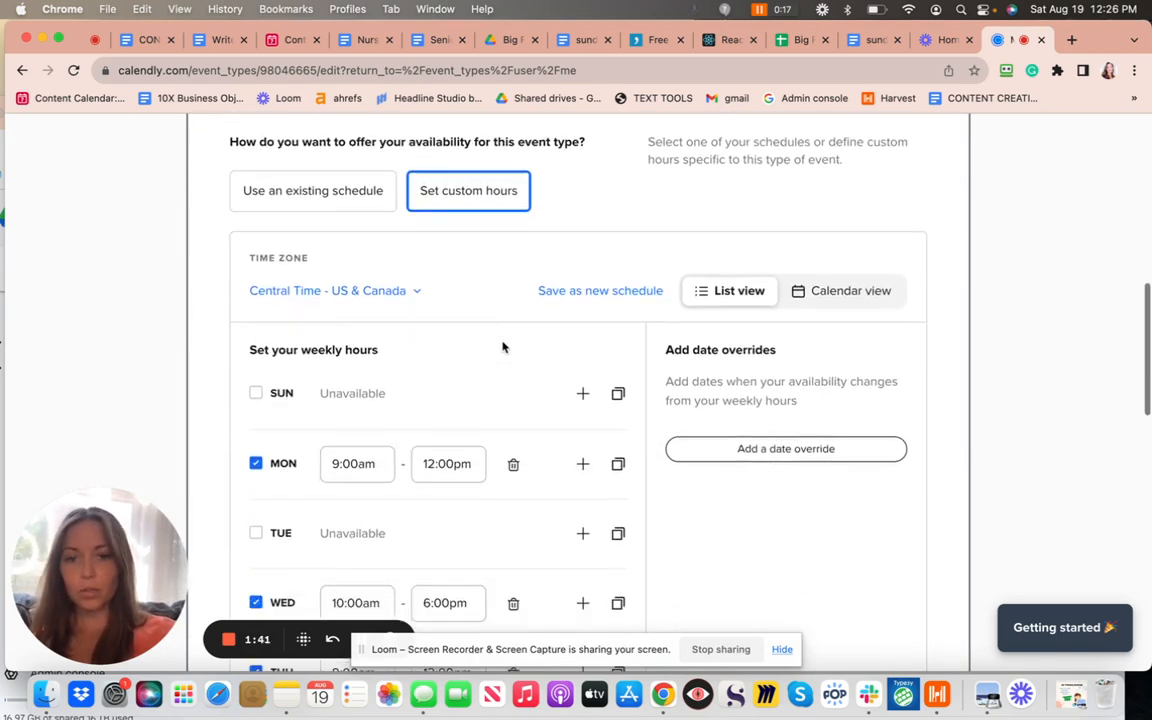
{"action": "scroll", "coordinate": [503, 346], "scroll_direction": "down", "scroll_amount": 3}
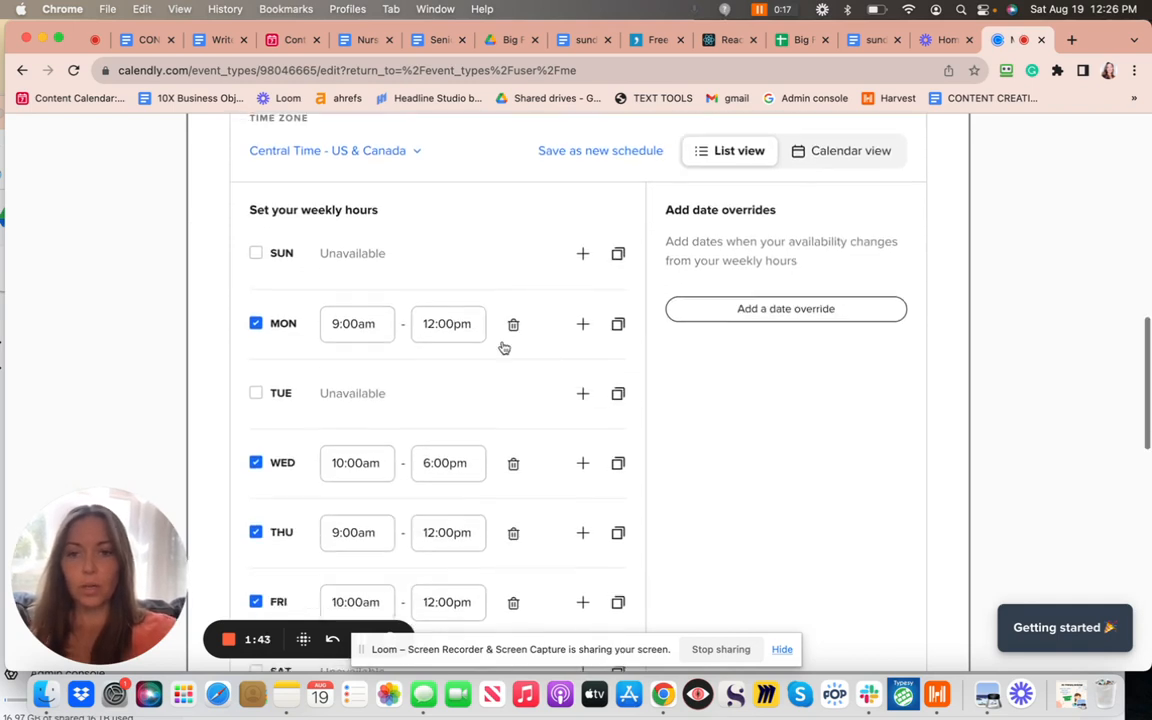
{"action": "scroll", "coordinate": [503, 346], "scroll_direction": "up", "scroll_amount": 1}
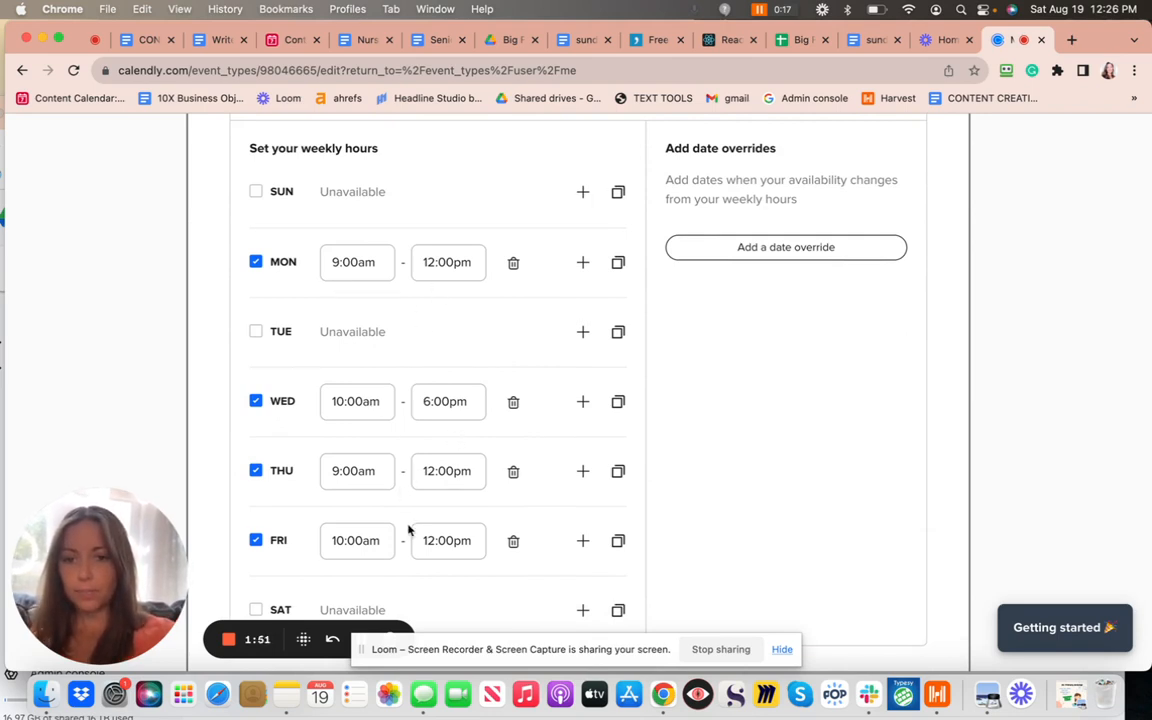
{"action": "scroll", "coordinate": [408, 530], "scroll_direction": "down", "scroll_amount": 2}
{"action": "scroll", "coordinate": [408, 530], "scroll_direction": "up", "scroll_amount": 2}
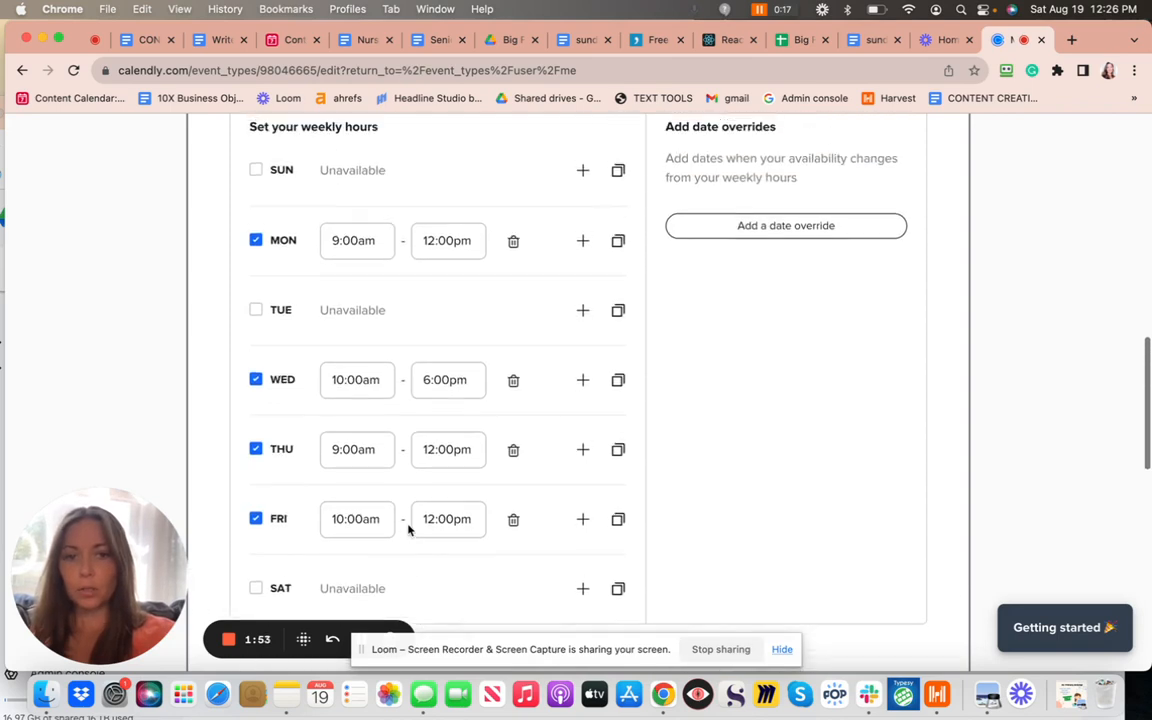
{"action": "scroll", "coordinate": [408, 530], "scroll_direction": "up", "scroll_amount": 2}
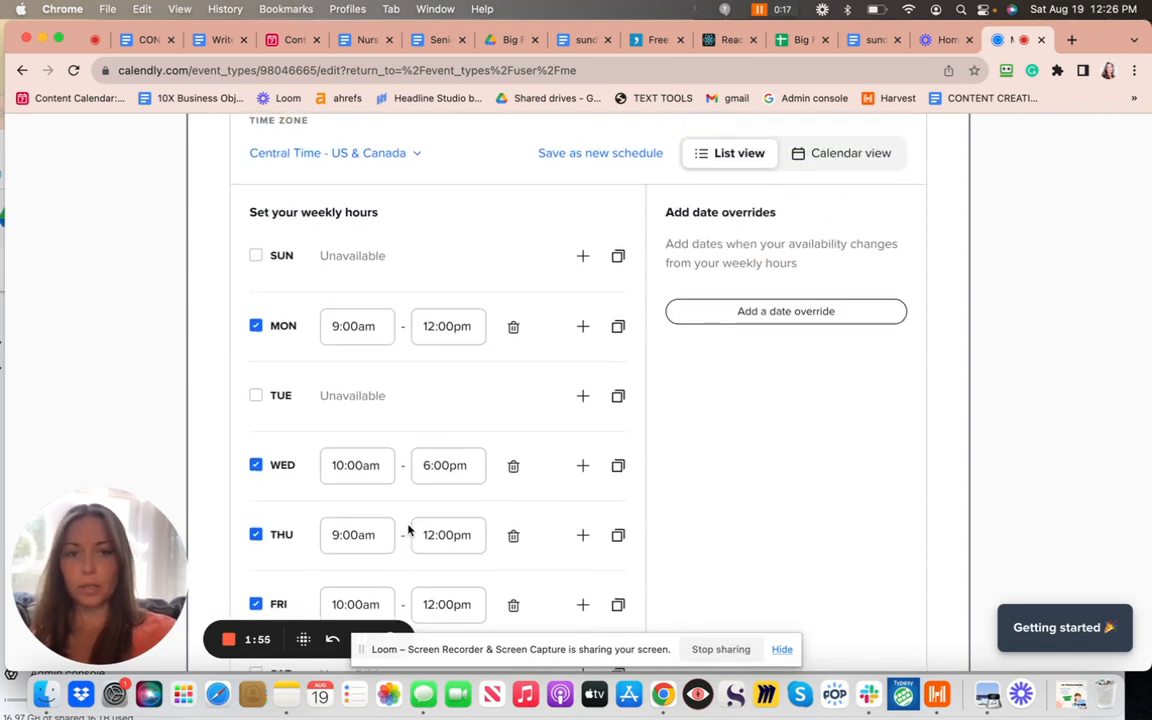
{"action": "scroll", "coordinate": [408, 530], "scroll_direction": "up", "scroll_amount": 6}
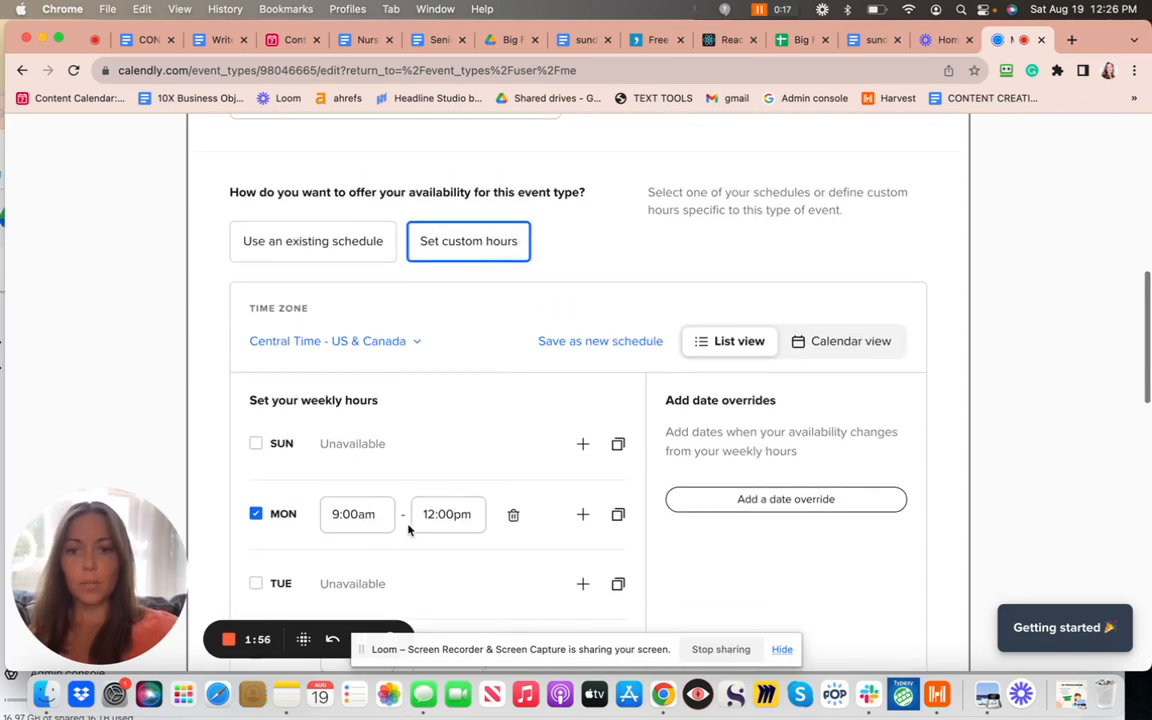
{"action": "scroll", "coordinate": [408, 530], "scroll_direction": "down", "scroll_amount": 8}
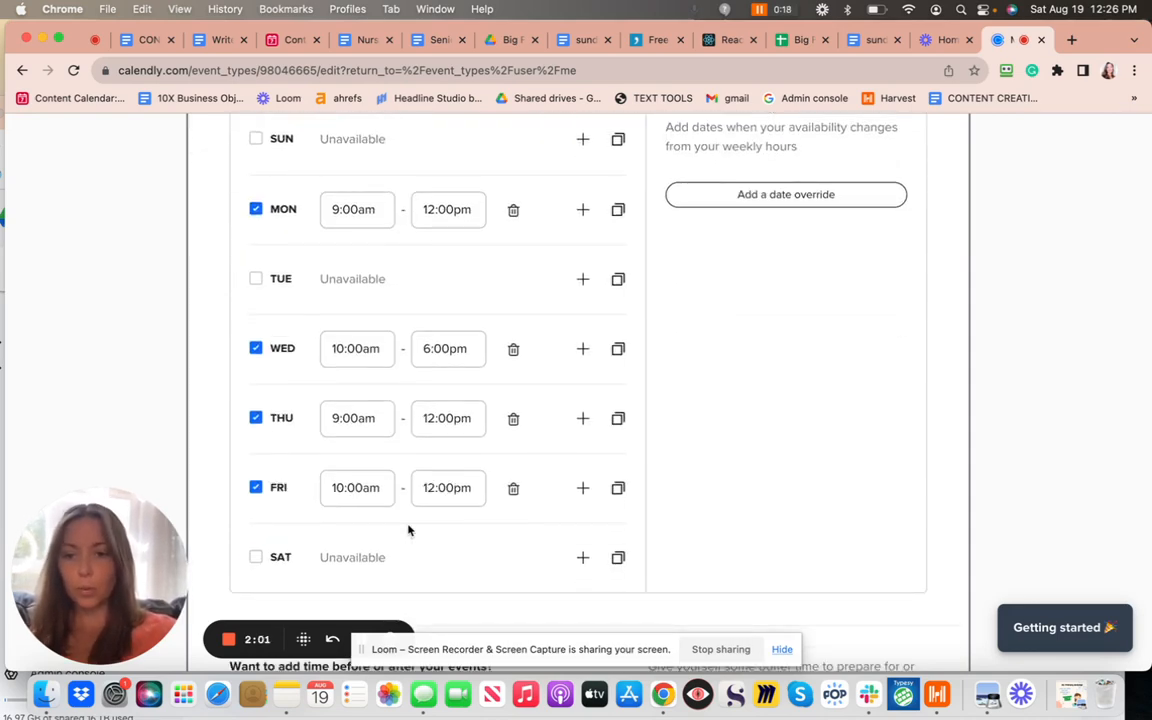
{"action": "scroll", "coordinate": [408, 530], "scroll_direction": "down", "scroll_amount": 1}
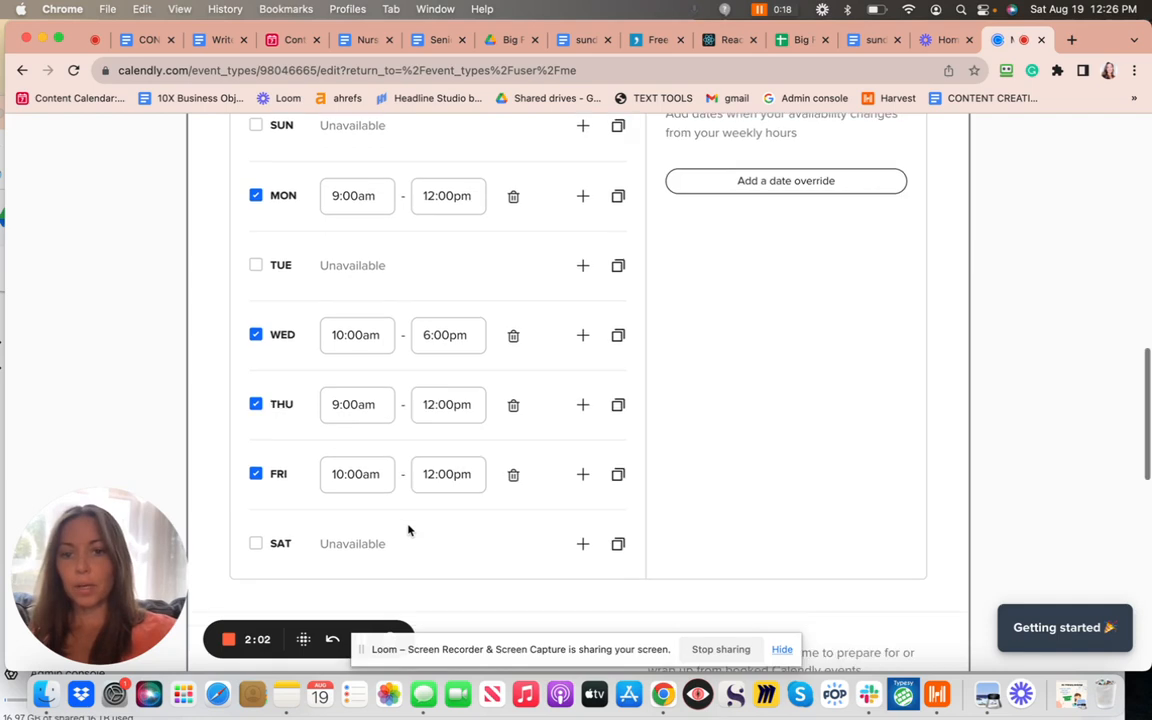
{"action": "scroll", "coordinate": [408, 530], "scroll_direction": "up", "scroll_amount": 2}
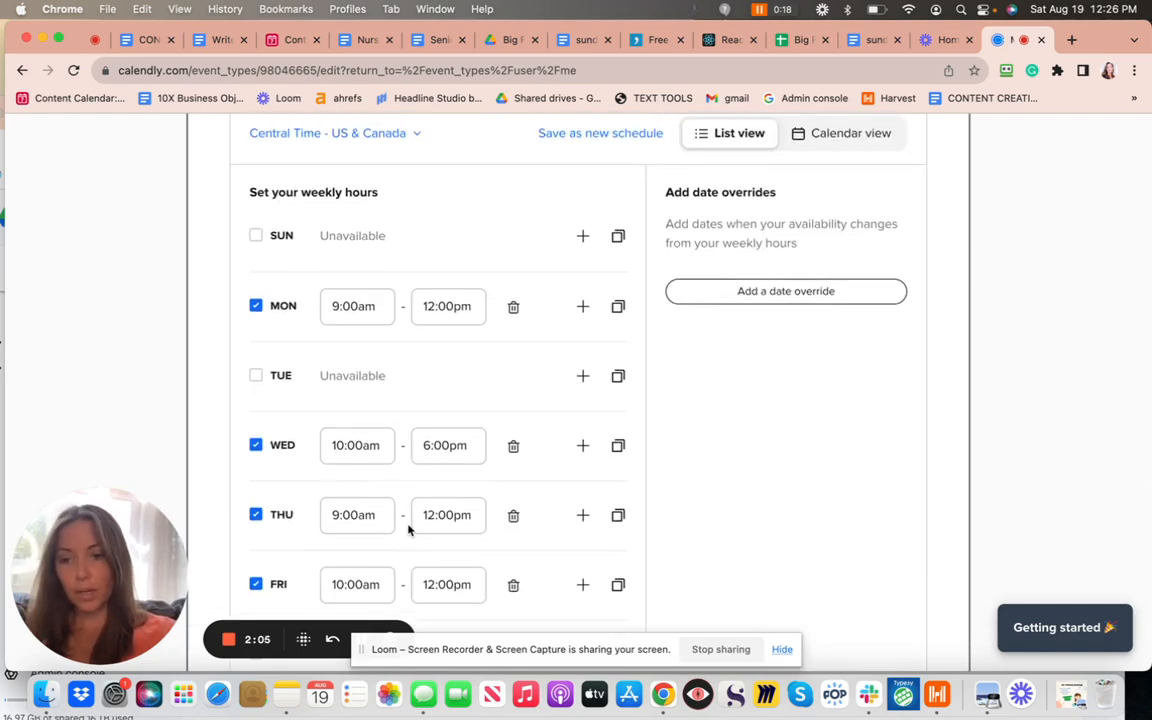
{"action": "scroll", "coordinate": [408, 530], "scroll_direction": "down", "scroll_amount": 5}
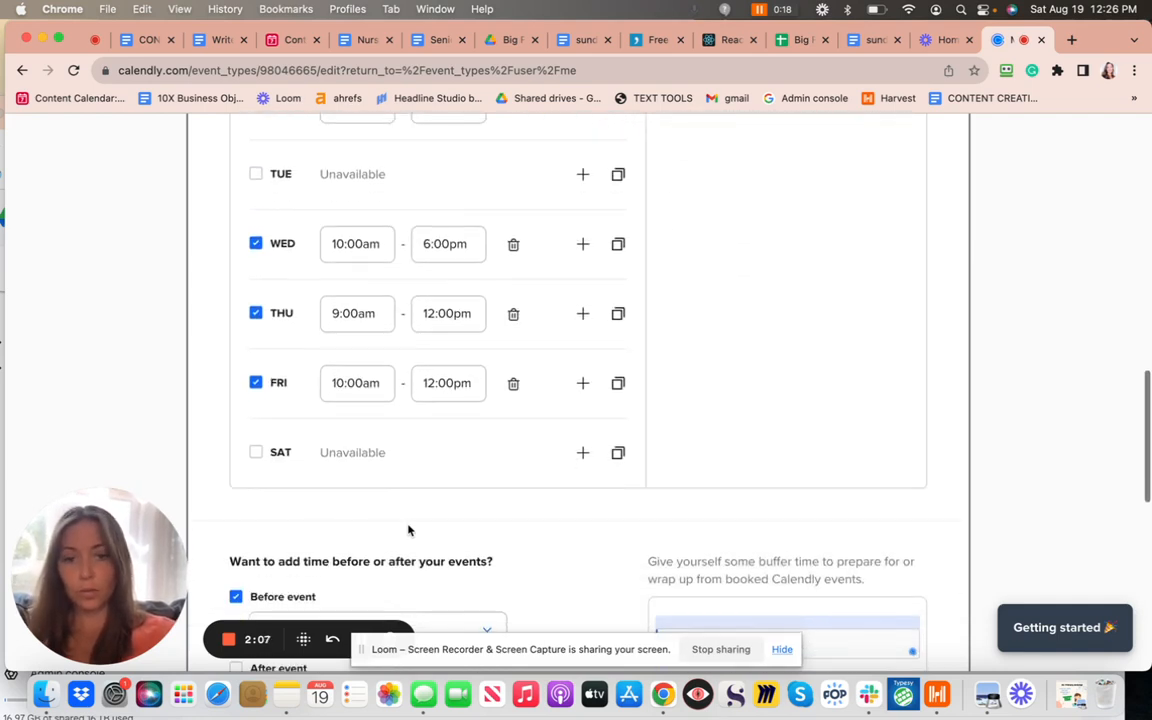
{"action": "scroll", "coordinate": [408, 530], "scroll_direction": "down", "scroll_amount": 2}
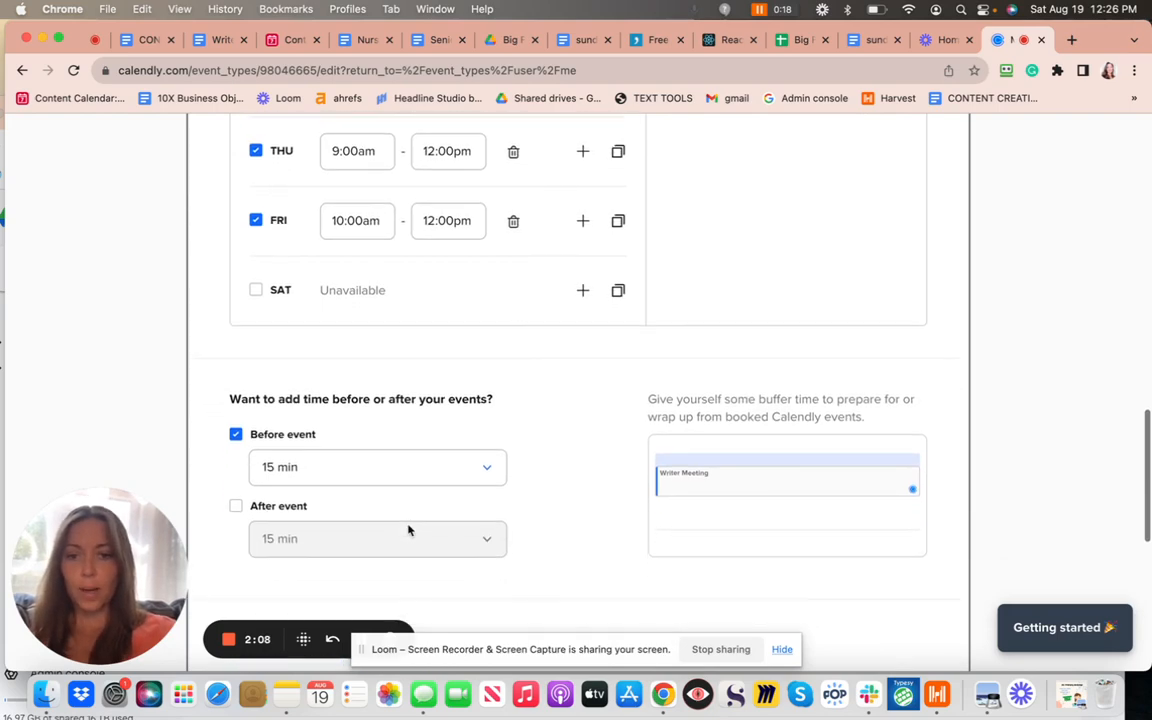
{"action": "scroll", "coordinate": [408, 530], "scroll_direction": "down", "scroll_amount": 2}
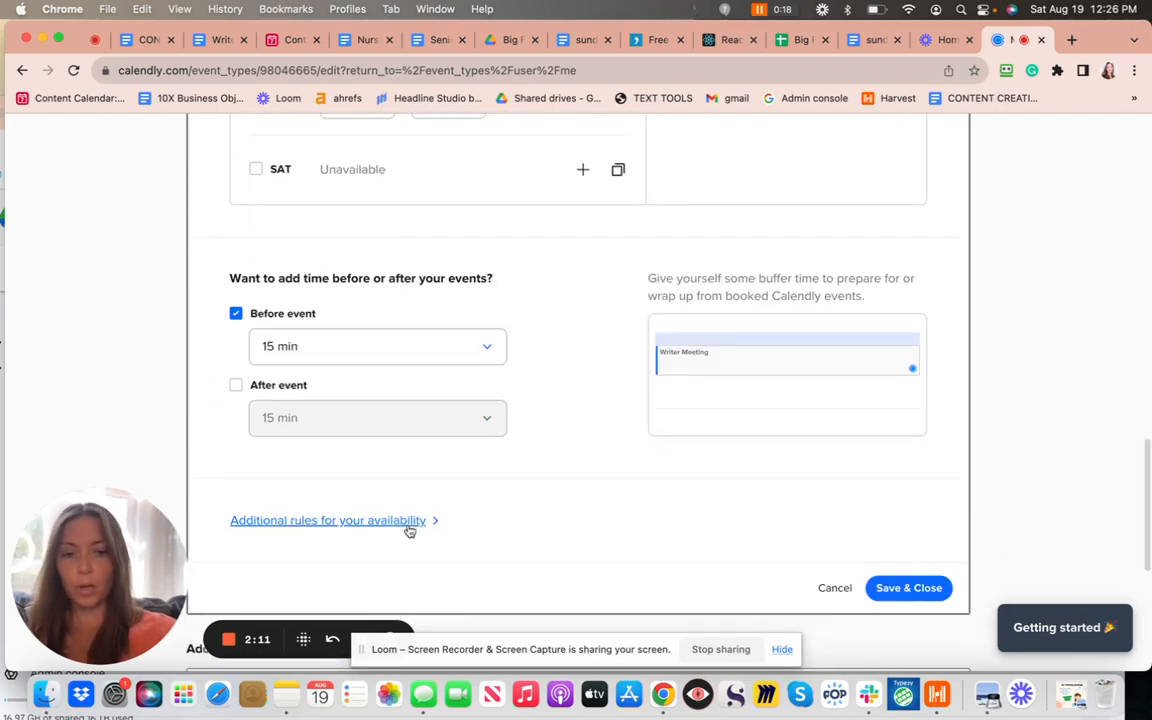
Recheck the custom weekly hours for each day and the buffer time before the event
{"action": "scroll", "coordinate": [408, 530], "scroll_direction": "up", "scroll_amount": 5}
{"action": "scroll", "coordinate": [408, 530], "scroll_direction": "up", "scroll_amount": 7}
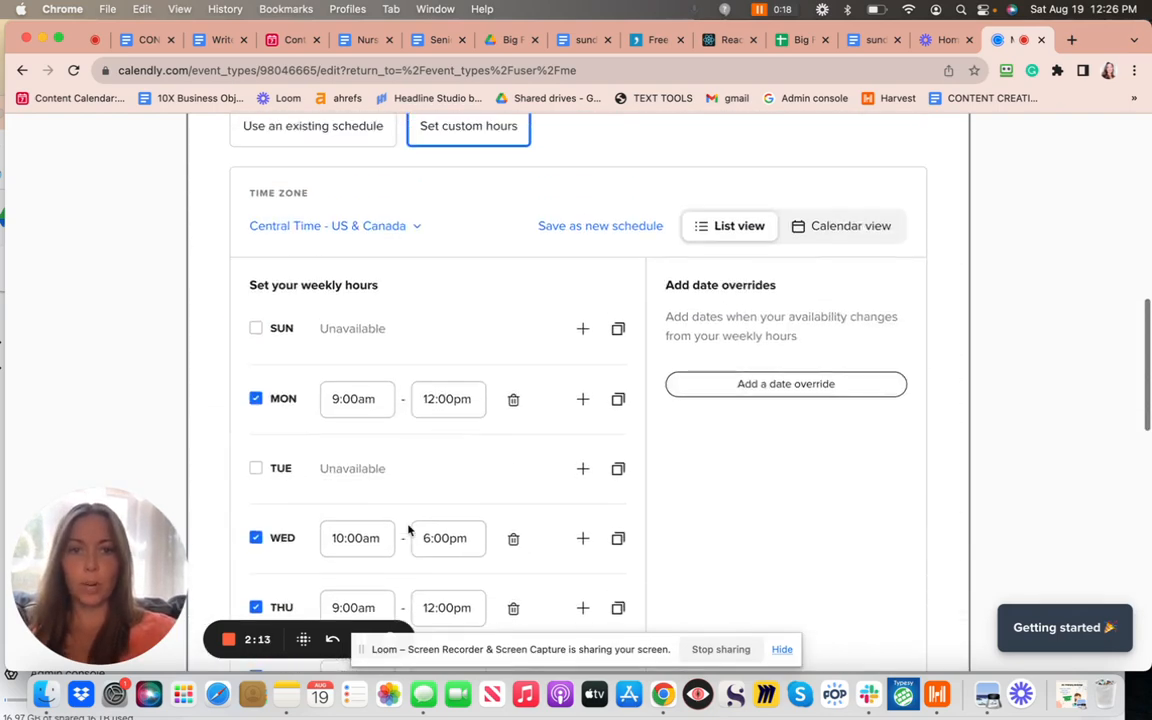
{"action": "scroll", "coordinate": [408, 530], "scroll_direction": "up", "scroll_amount": 1}
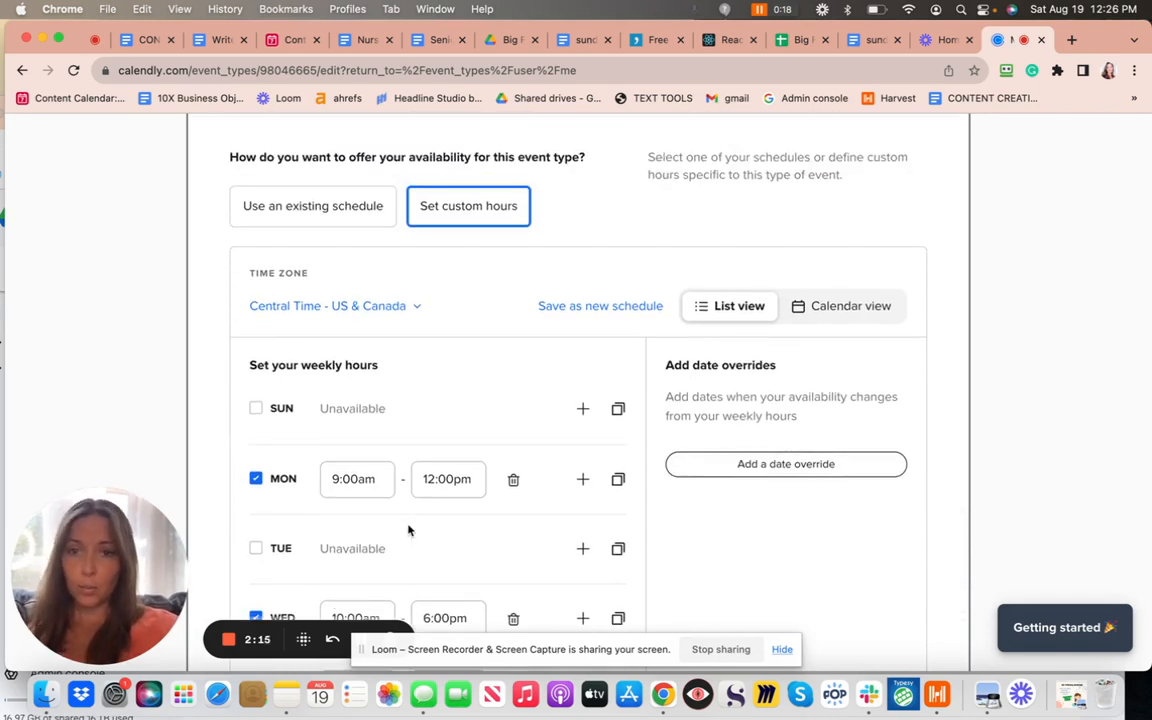
{"action": "scroll", "coordinate": [408, 530], "scroll_direction": "down", "scroll_amount": 2}
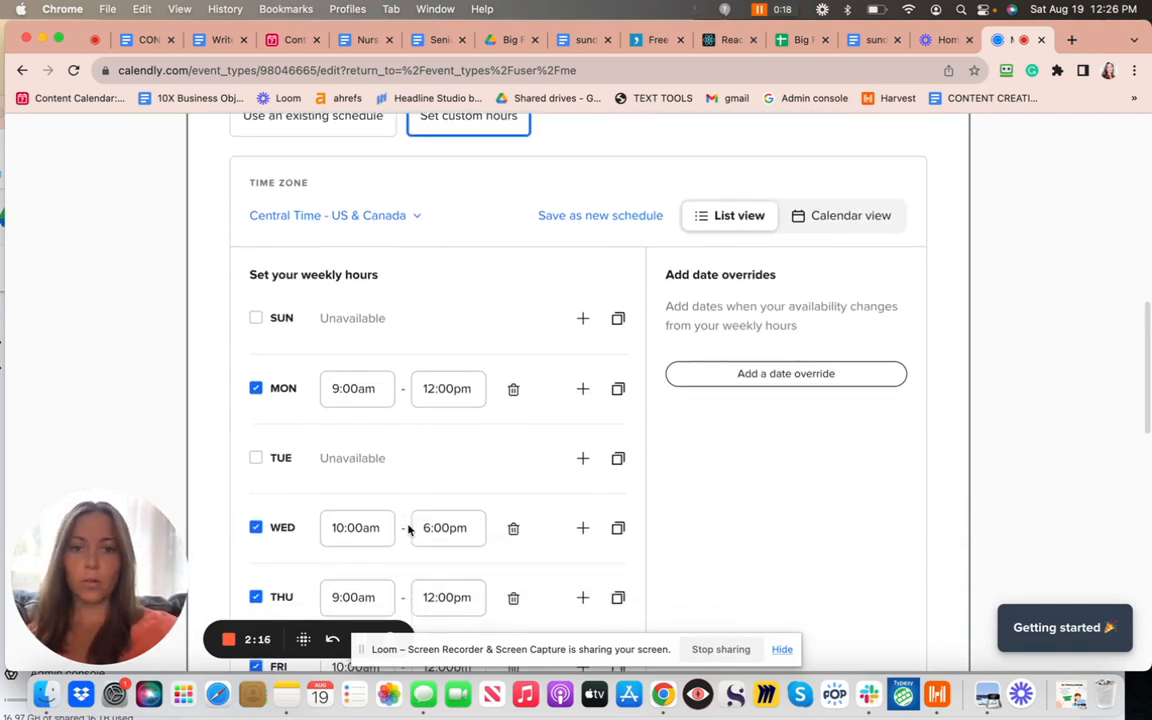
{"action": "scroll", "coordinate": [408, 530], "scroll_direction": "down", "scroll_amount": 2}
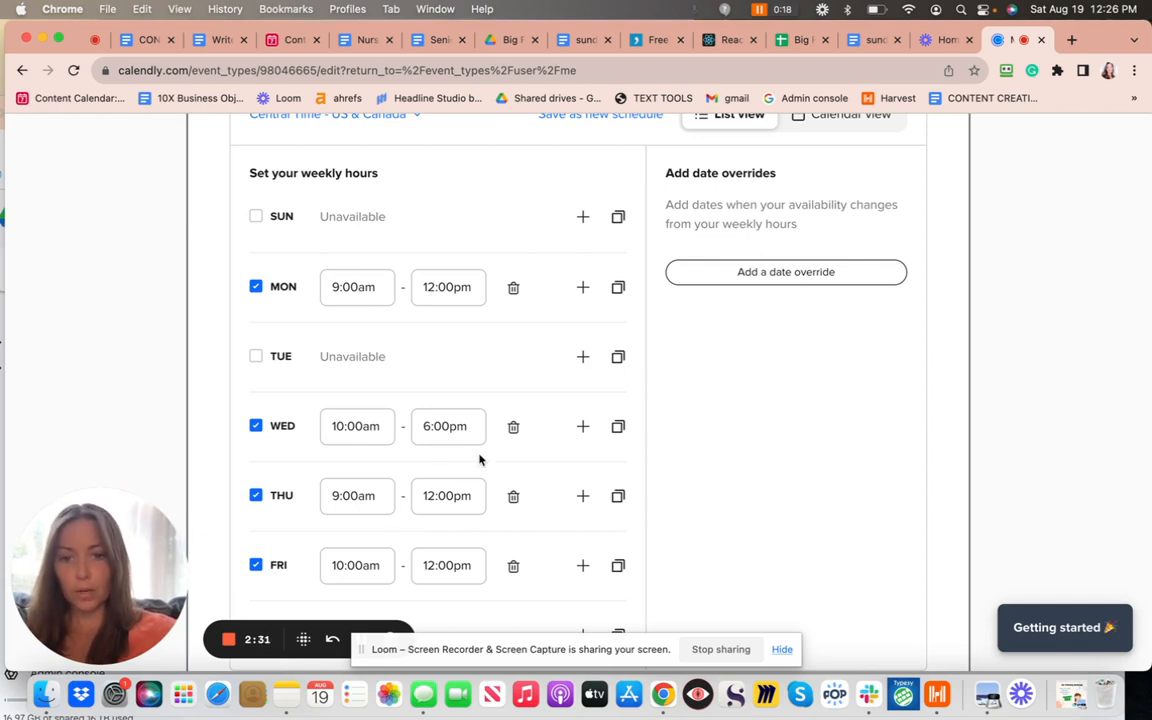
{"action": "scroll", "coordinate": [479, 459], "scroll_direction": "down", "scroll_amount": 3}
{"action": "scroll", "coordinate": [479, 459], "scroll_direction": "up", "scroll_amount": 5}
{"action": "scroll", "coordinate": [479, 459], "scroll_direction": "down", "scroll_amount": 3}
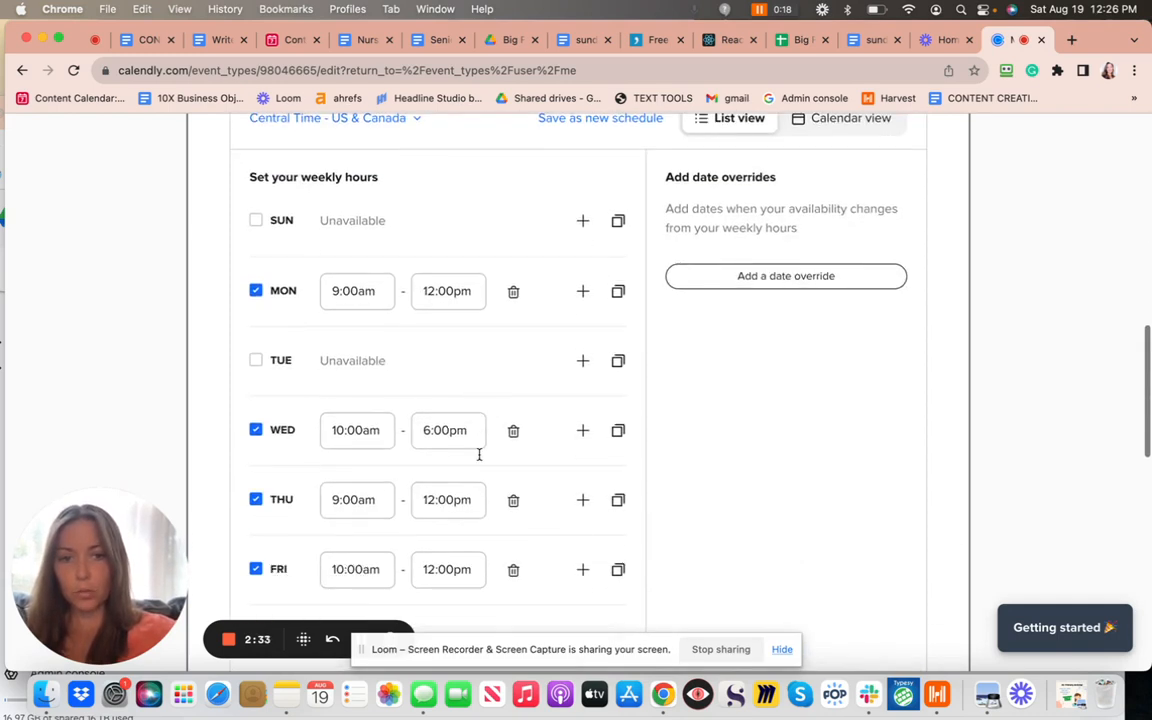
{"action": "scroll", "coordinate": [479, 459], "scroll_direction": "down", "scroll_amount": 5}
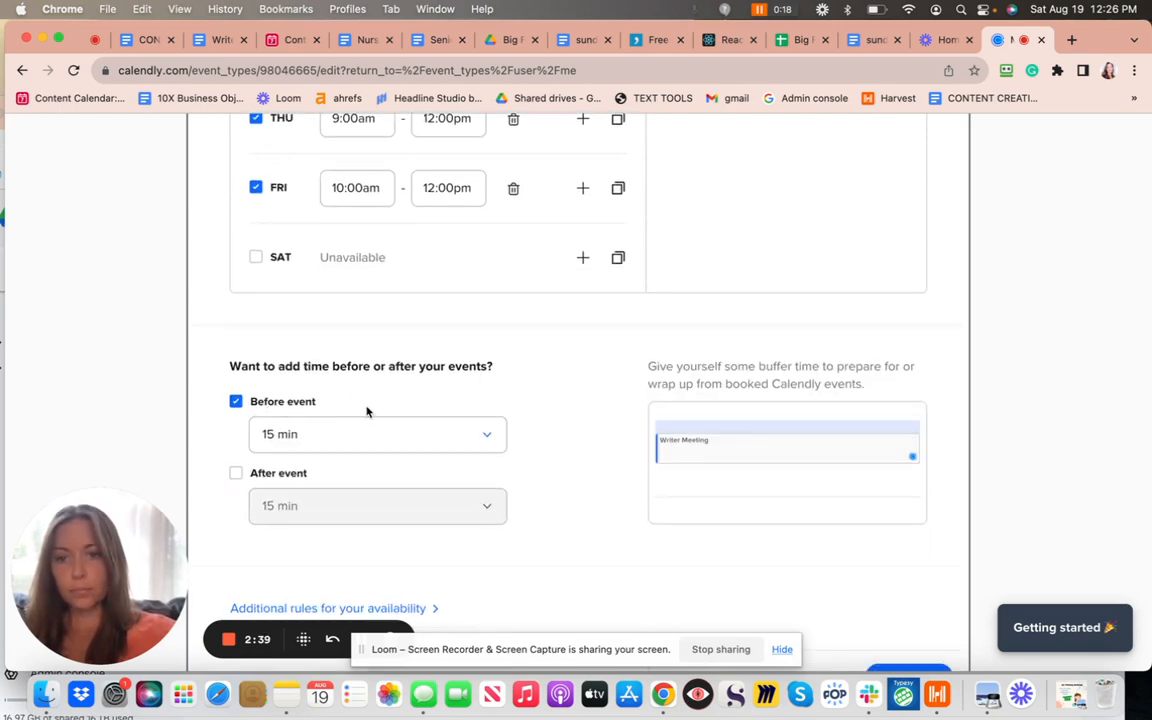
{"action": "scroll", "coordinate": [391, 442], "scroll_direction": "down", "scroll_amount": 4}
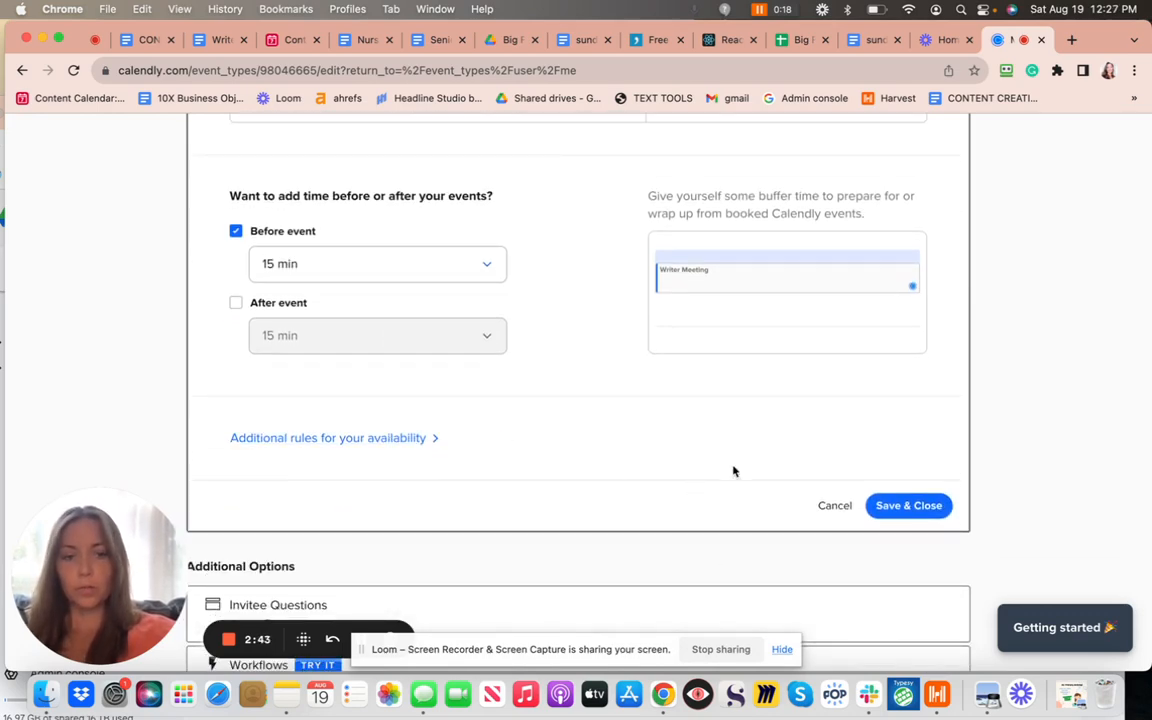
Check the date range and custom hours option once more, and save and close the booking availability settings
{"action": "scroll", "coordinate": [715, 388], "scroll_direction": "up", "scroll_amount": 10}
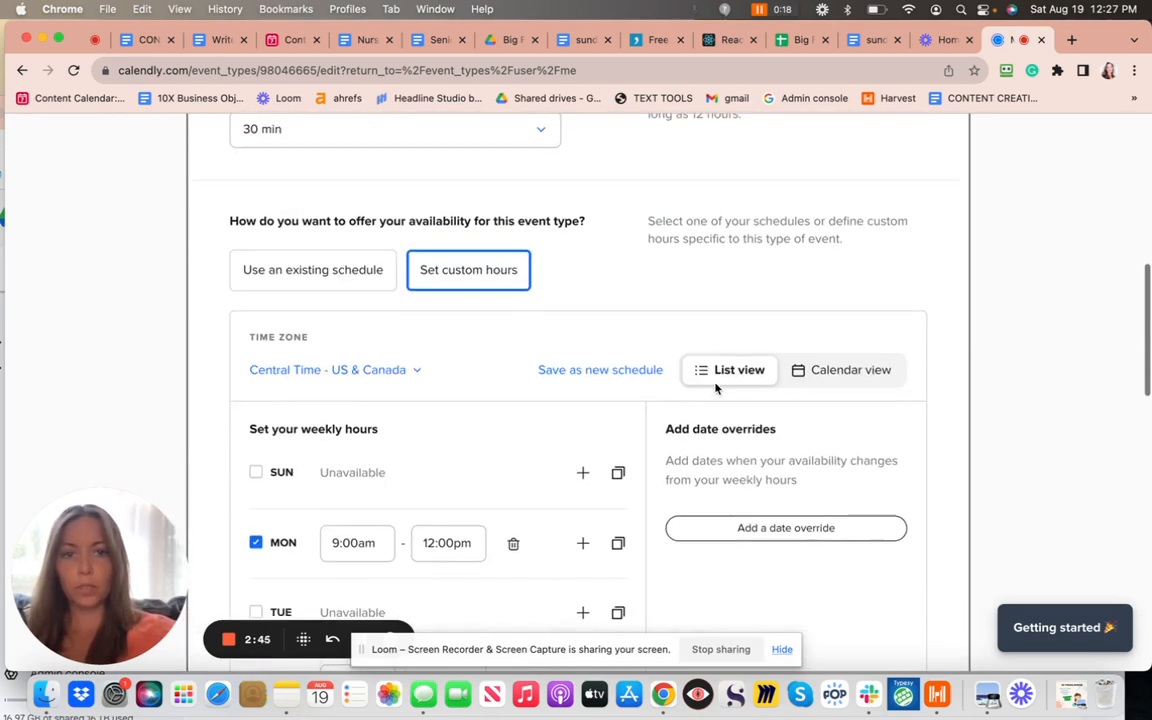
{"action": "scroll", "coordinate": [715, 388], "scroll_direction": "up", "scroll_amount": 5}
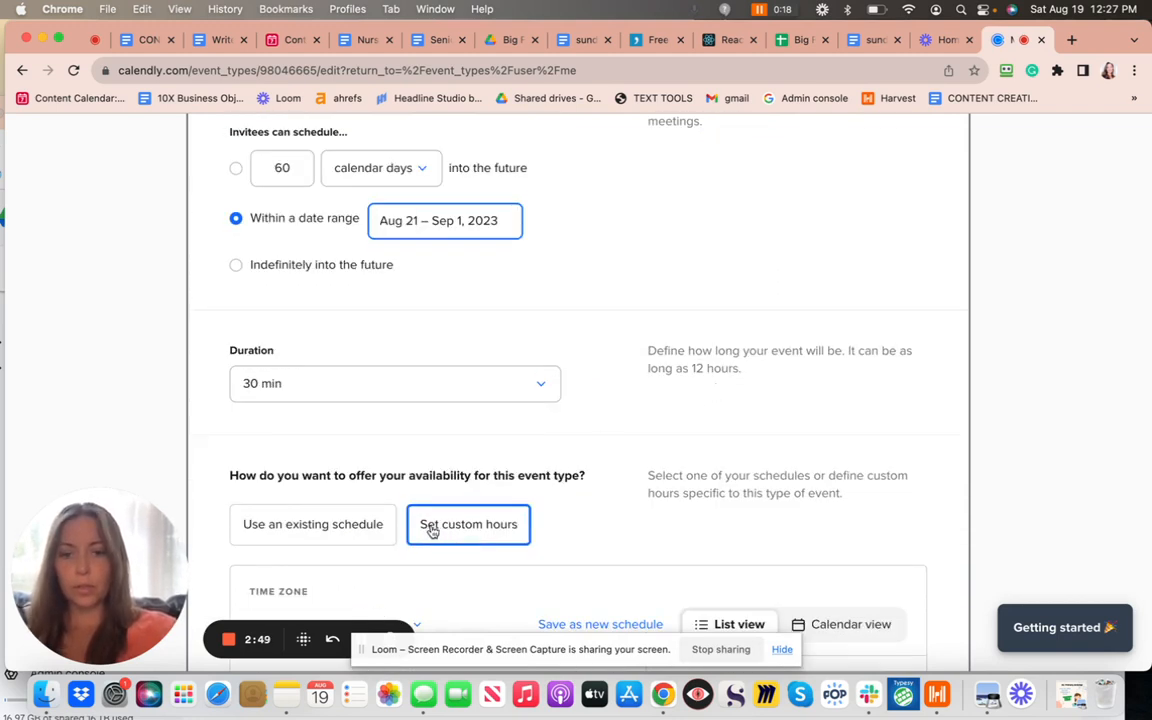
{"action": "scroll", "coordinate": [493, 537], "scroll_direction": "down", "scroll_amount": 10}
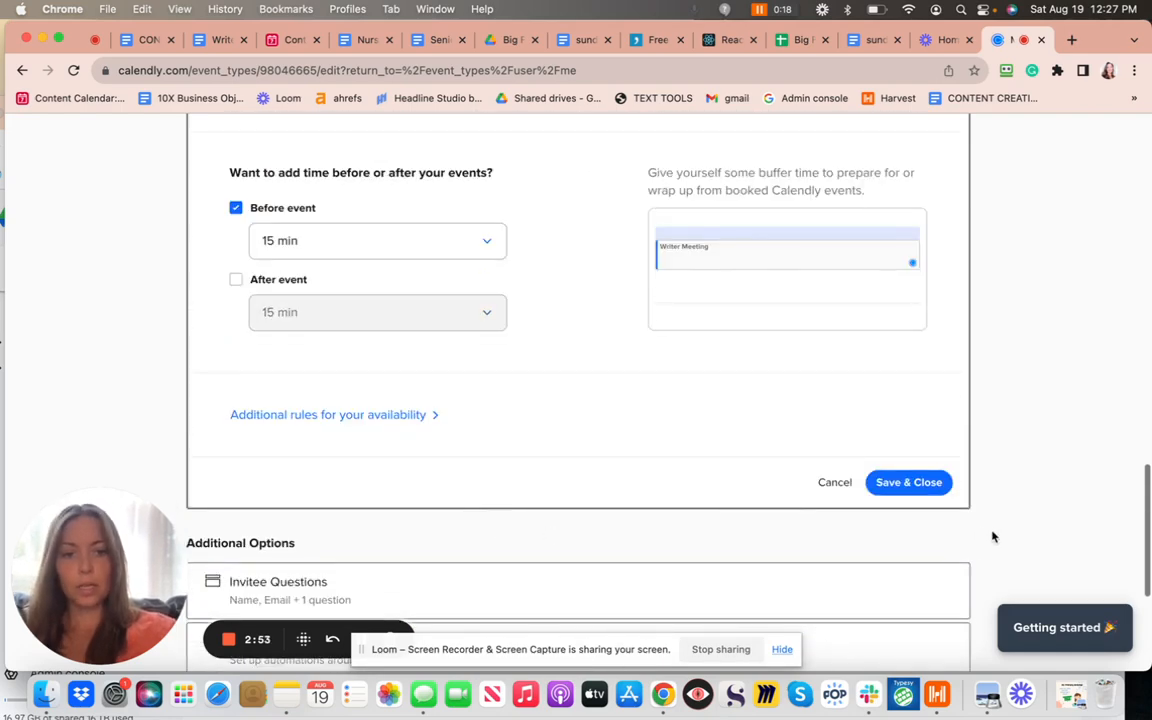
{"action": "left_click", "coordinate": [908, 483]}
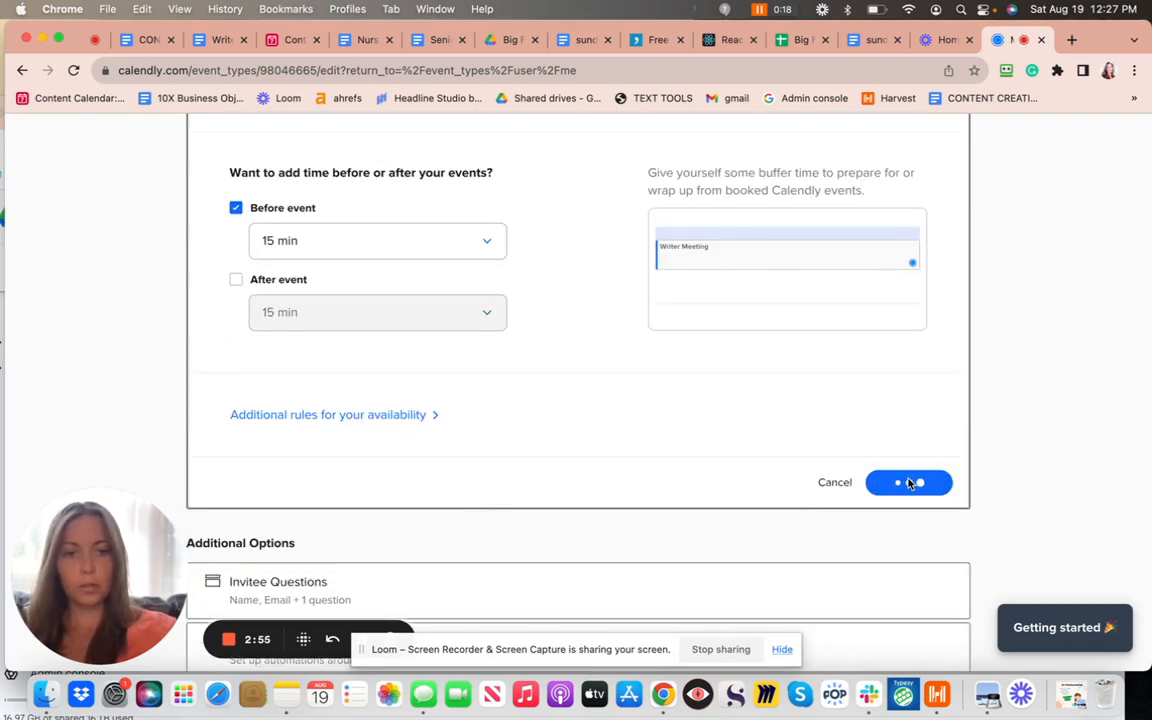
Copy the Writer Meeting event's booking link and switch to the content-creation-team channel in Slack
{"action": "scroll", "coordinate": [907, 484], "scroll_direction": "up", "scroll_amount": 5}
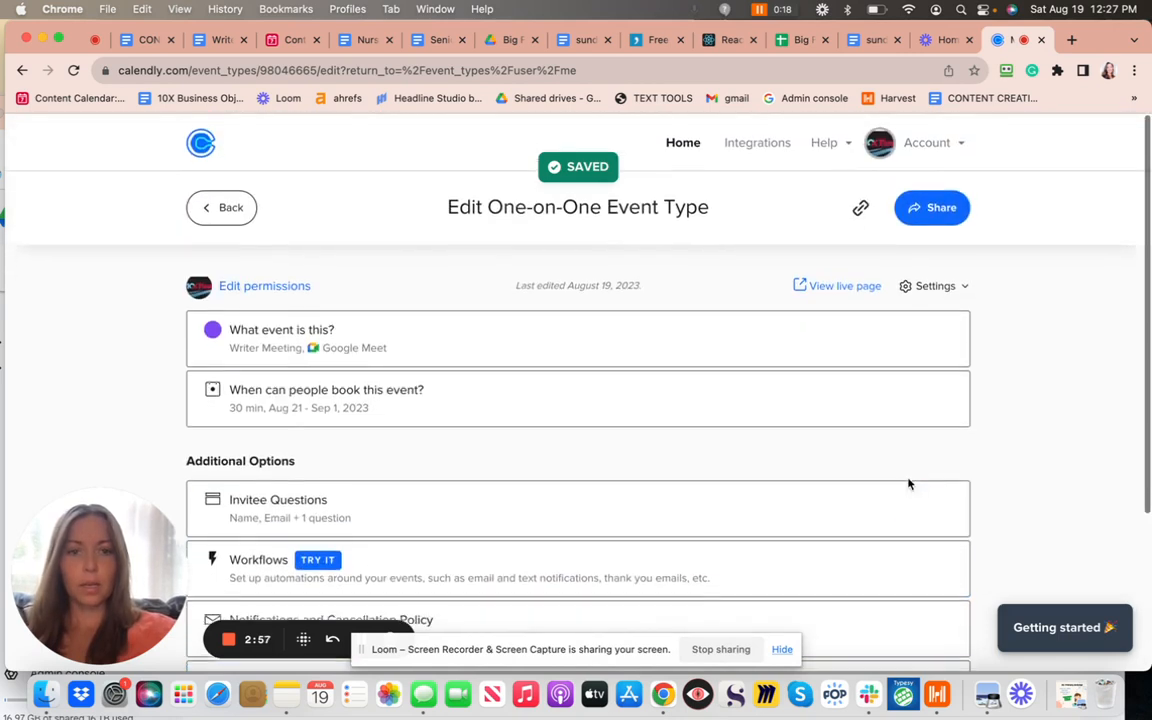
{"action": "left_click", "coordinate": [861, 207]}
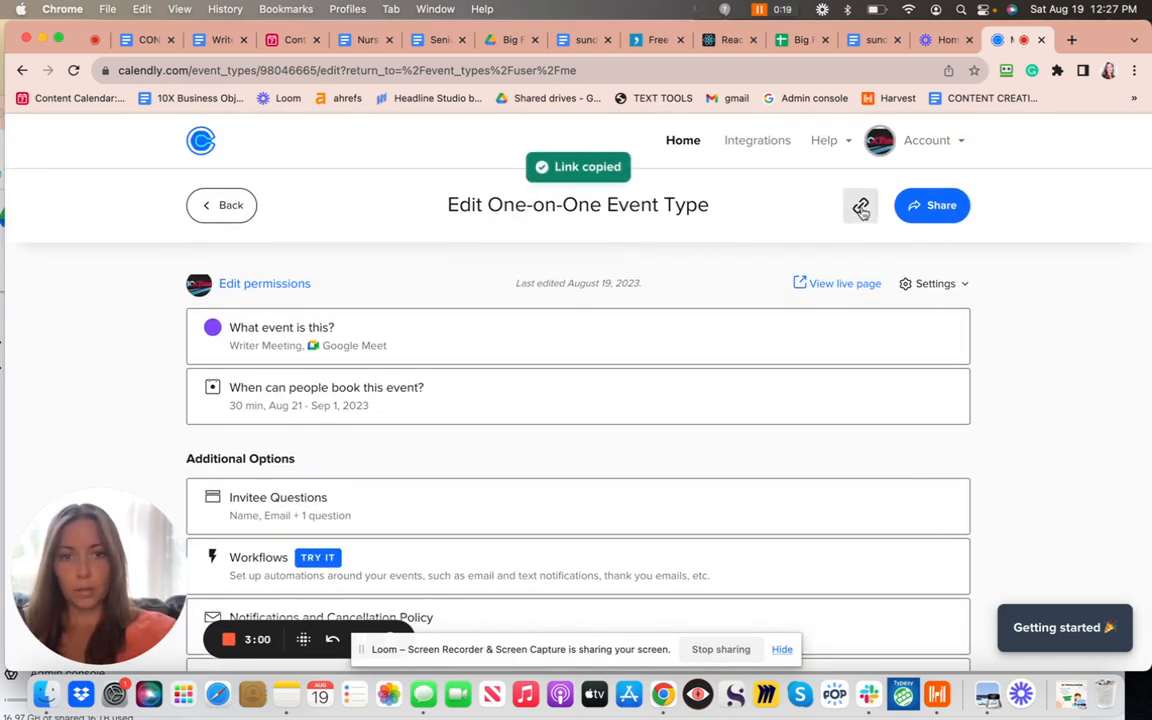
{"action": "left_click", "coordinate": [867, 703]}
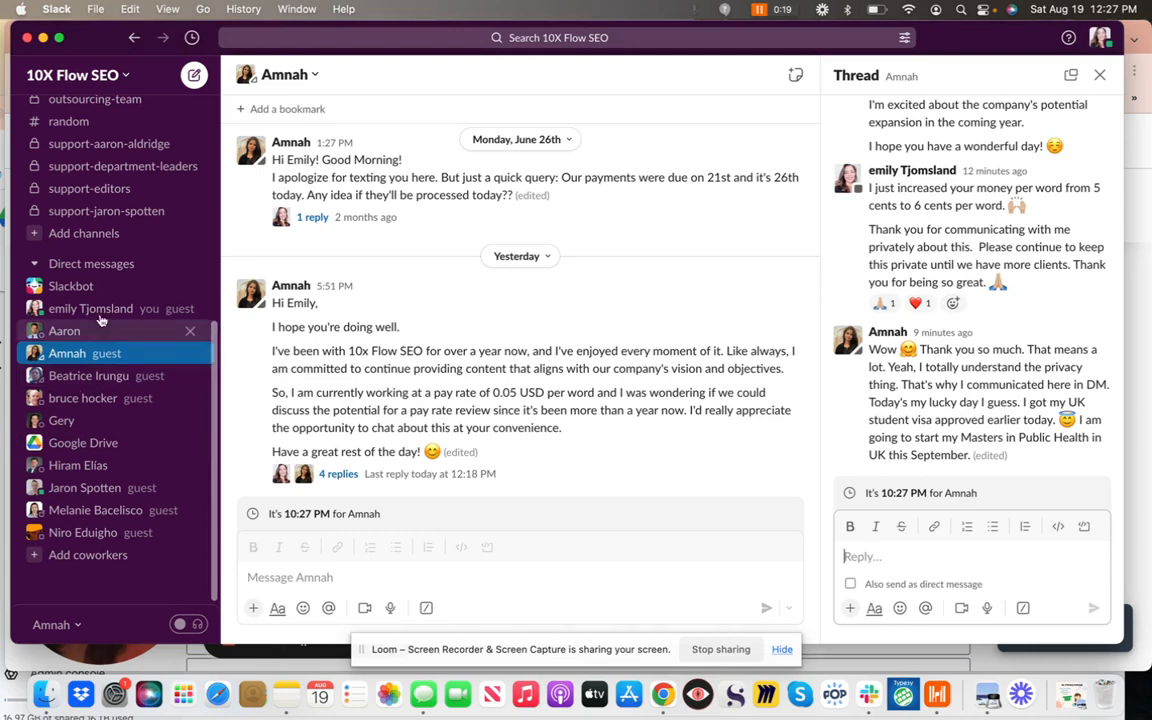
{"action": "scroll", "coordinate": [78, 334], "scroll_direction": "up", "scroll_amount": 2}
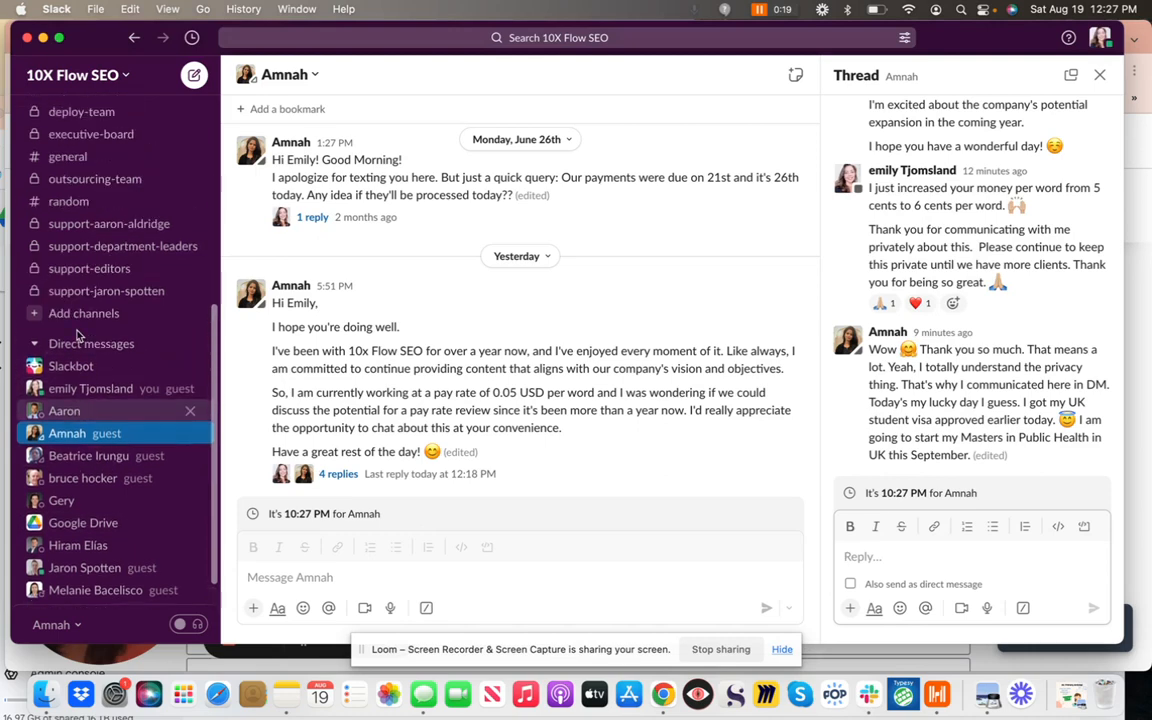
{"action": "scroll", "coordinate": [78, 334], "scroll_direction": "up", "scroll_amount": 1}
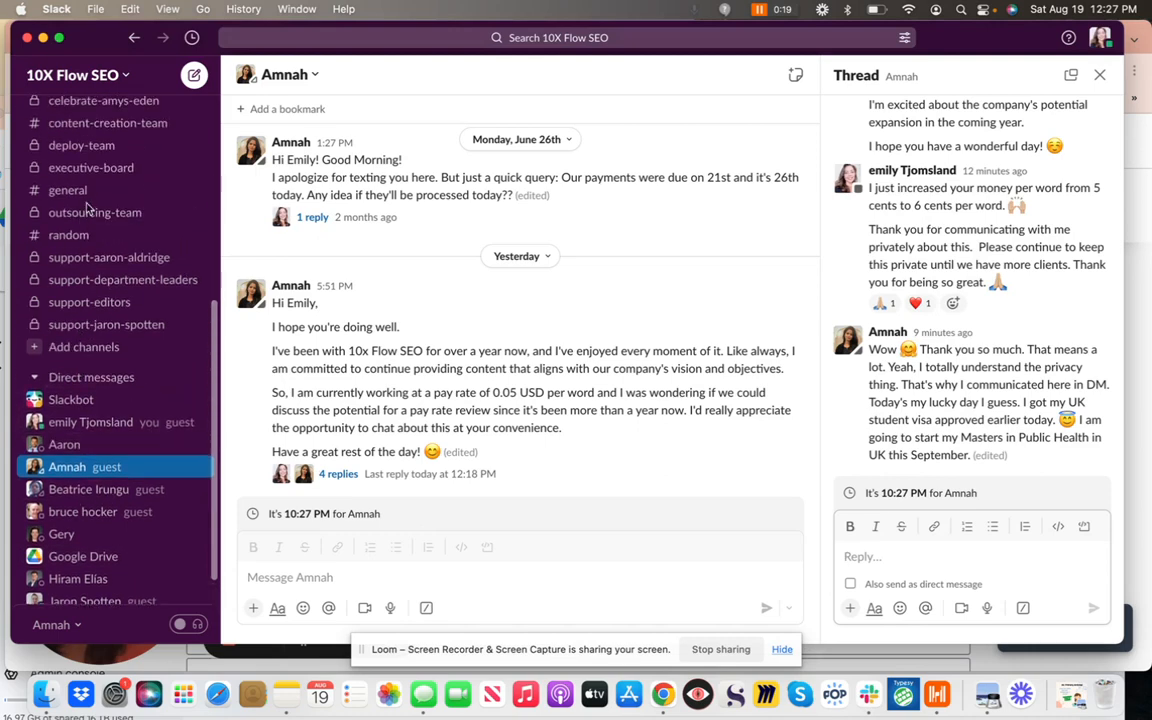
{"action": "left_click", "coordinate": [95, 128]}
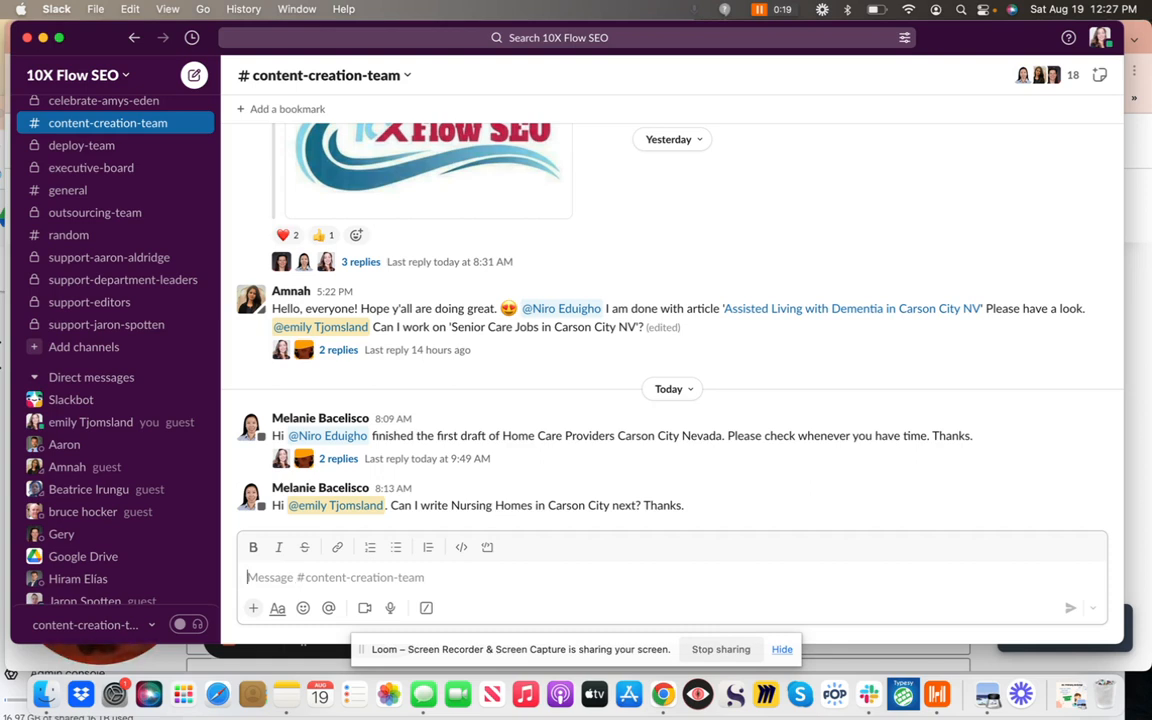
Draft "Hi team, I'm looking forward to meeting with you. Please schedule an appointment at this link below" with the copied booking link underneath
{"action": "type", "text": "Hi team, I'm looking forward to meet"}
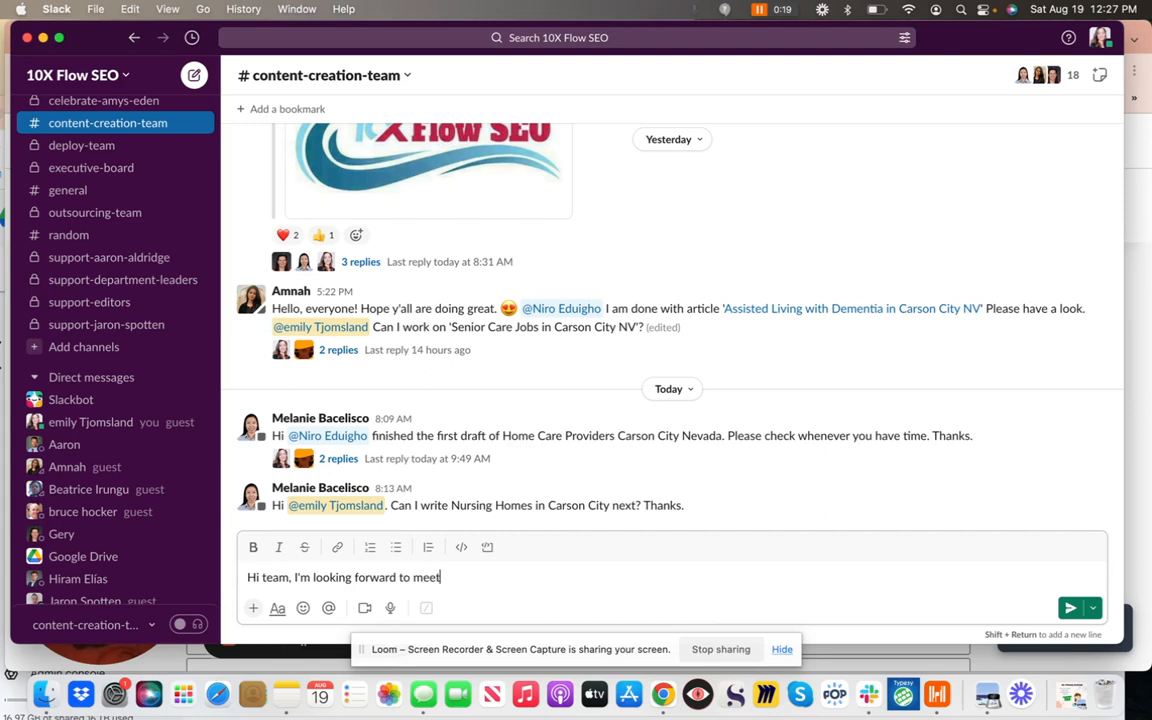
{"action": "type", "text": ". Please sc"}
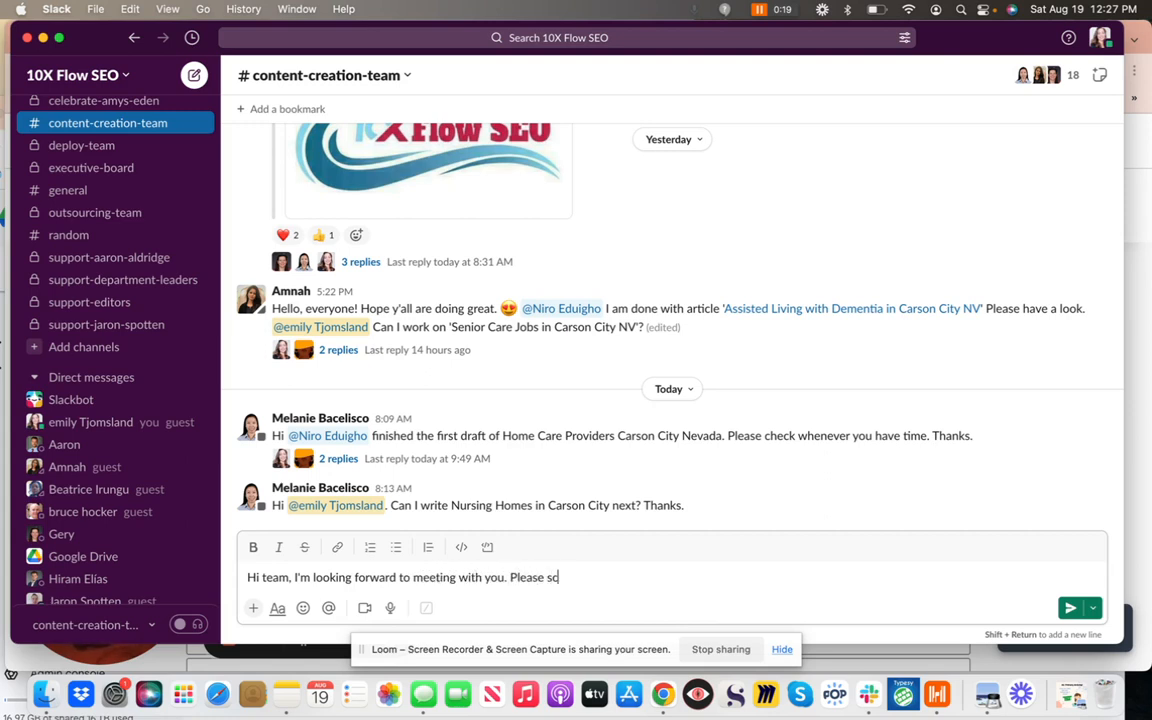
{"action": "type", "text": "hedule an appointmen"}
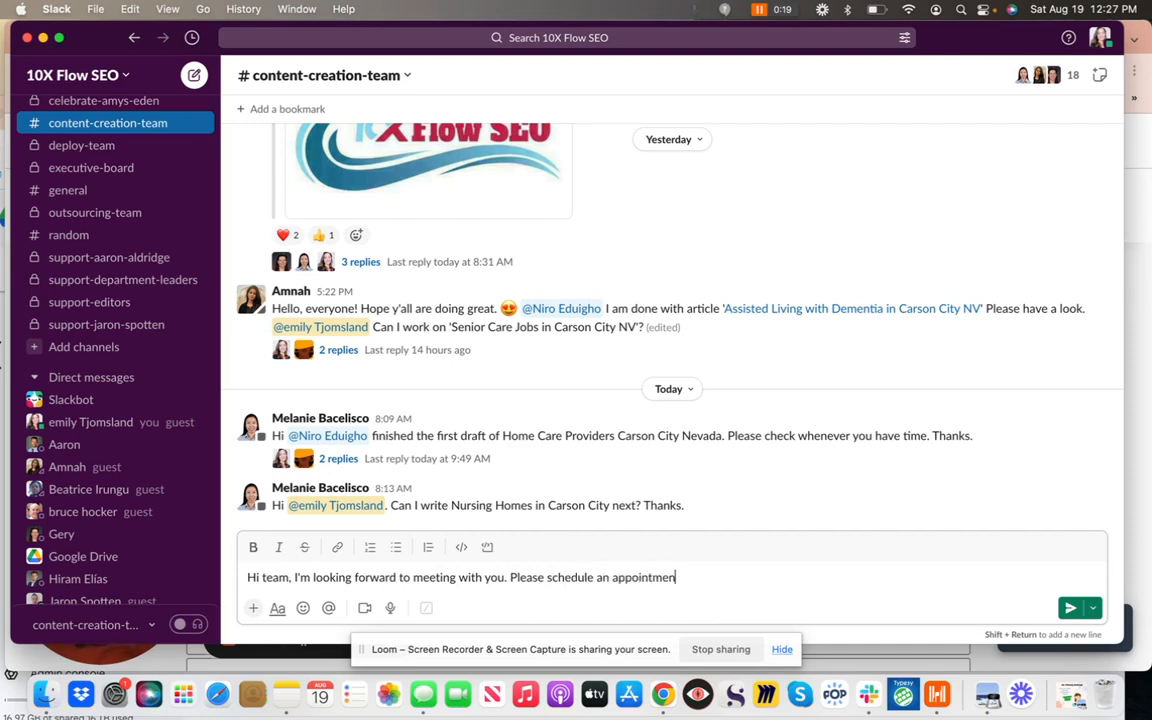
{"action": "type", "text": "t at this link below"}
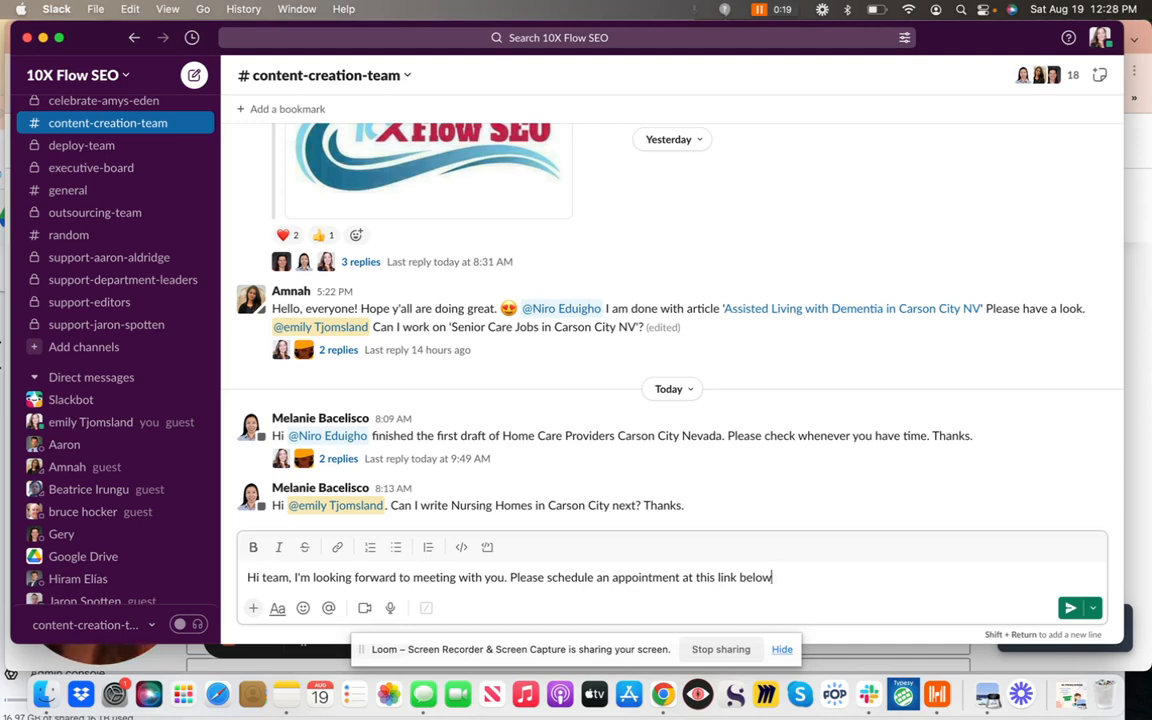
{"action": "key", "text": "shift+Return"}
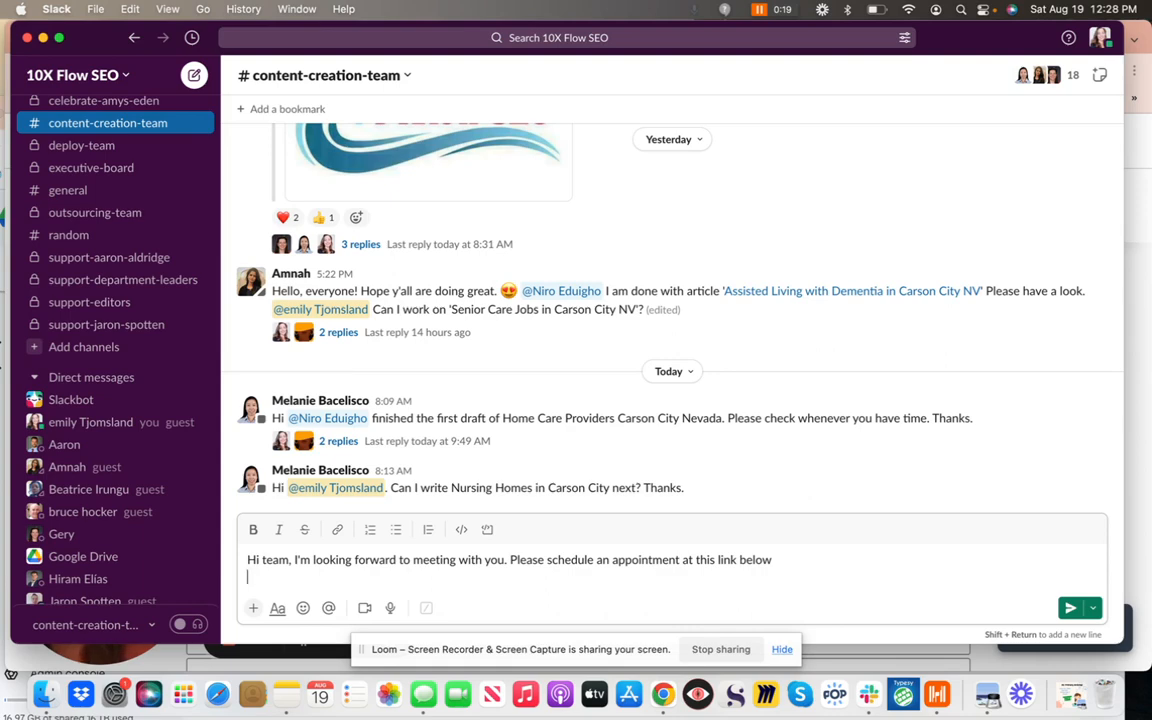
{"action": "key", "text": "cmd+v"}
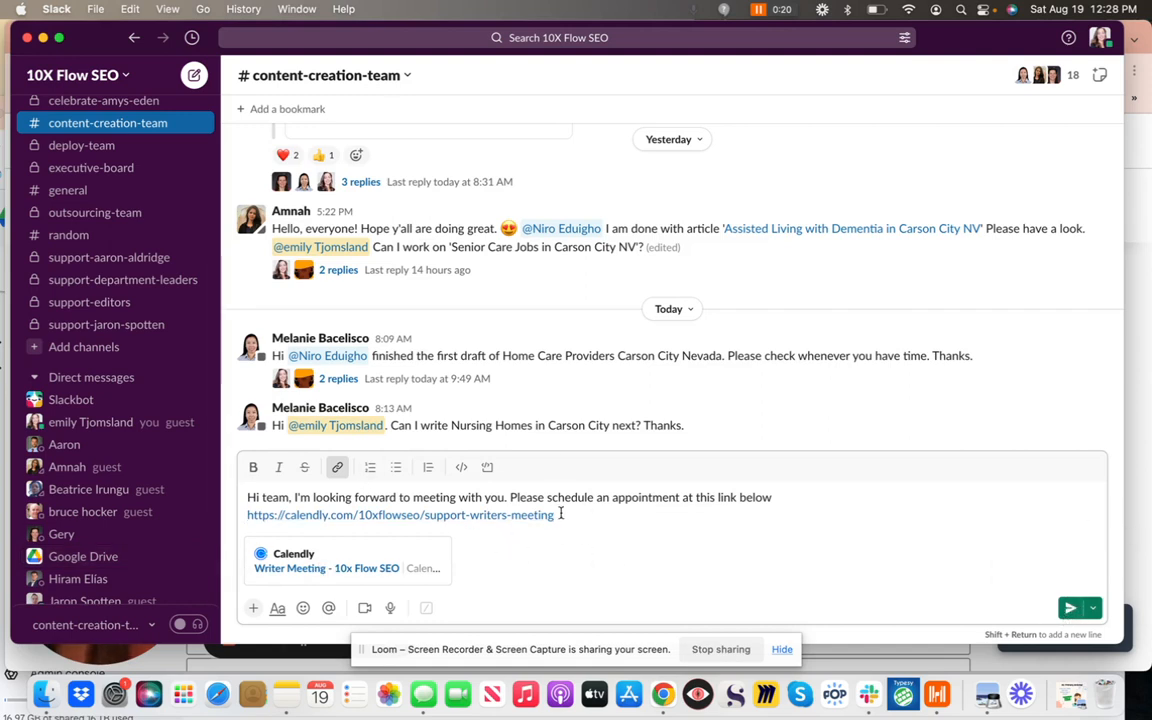
Delete the whole unsent channel message and close Slack to return to the Calendly event type
{"action": "key", "text": "super+a"}
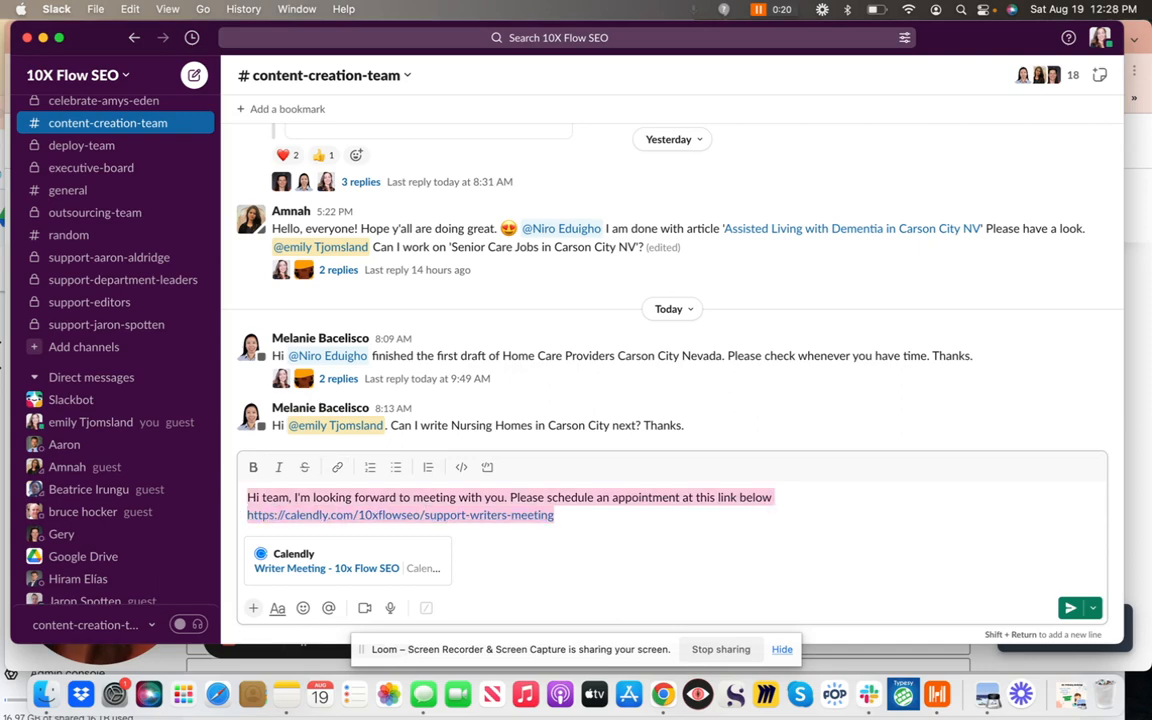
{"action": "key", "text": "BackSpace"}
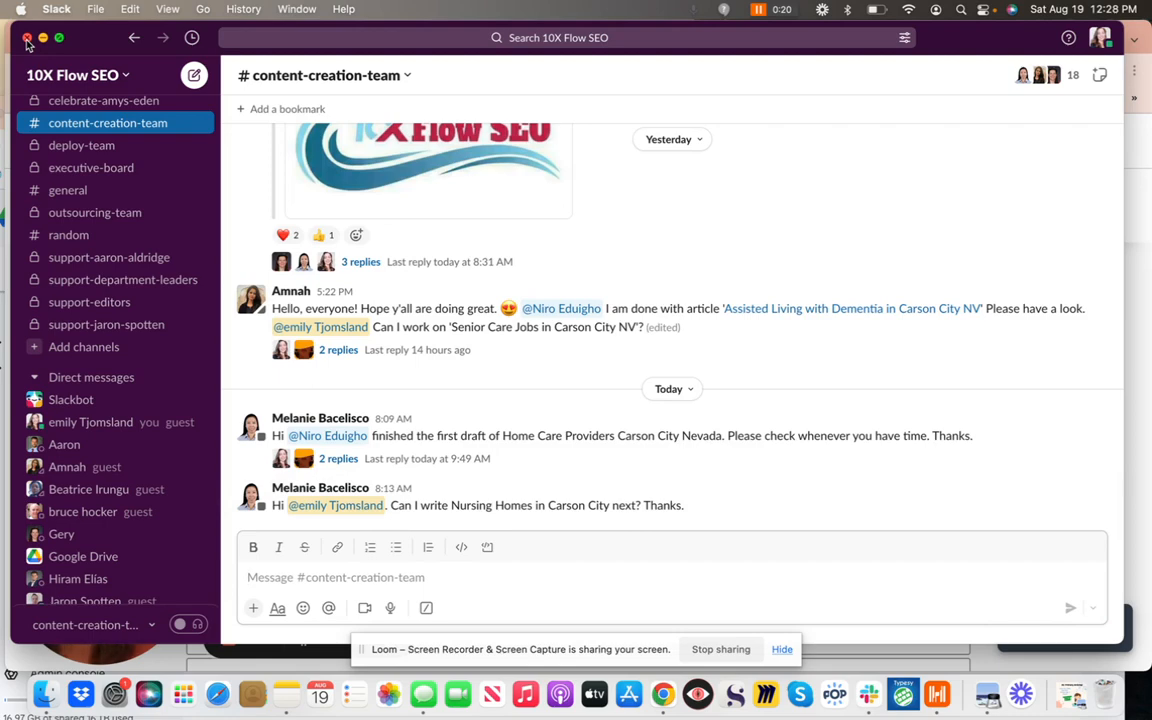
{"action": "left_click", "coordinate": [27, 40]}
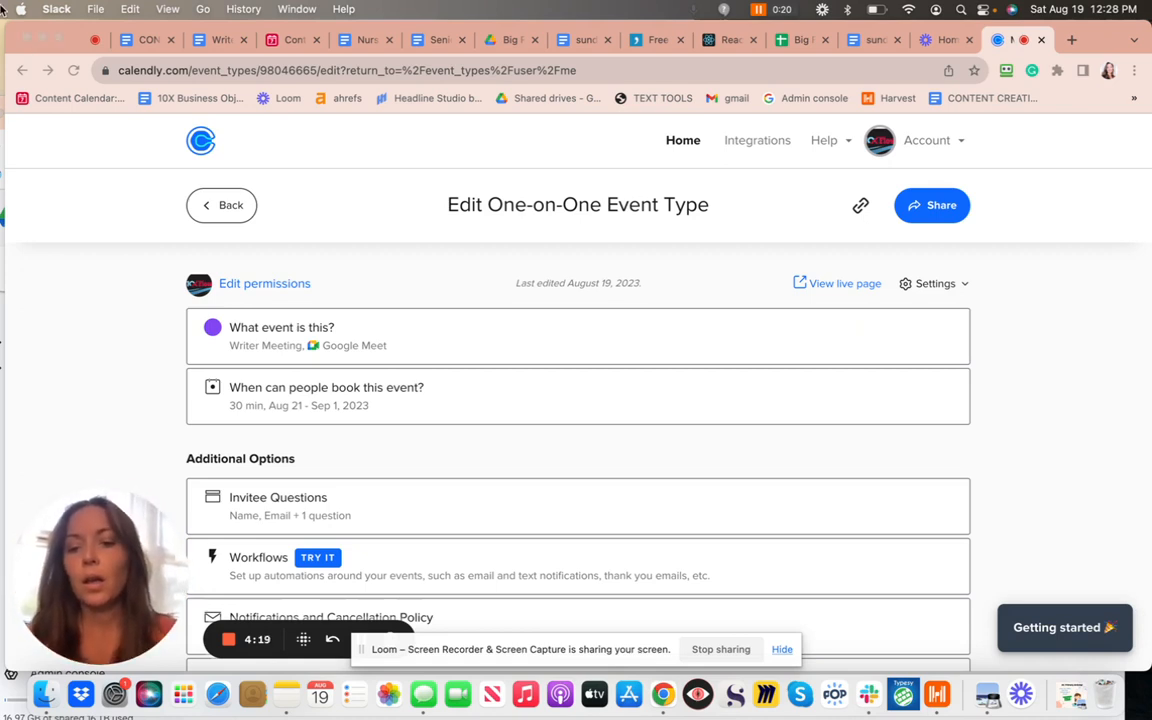
Look over the Writer Meeting event type's settings and additional options, and go back from the event editor
{"action": "scroll", "coordinate": [154, 335], "scroll_direction": "down", "scroll_amount": 1}
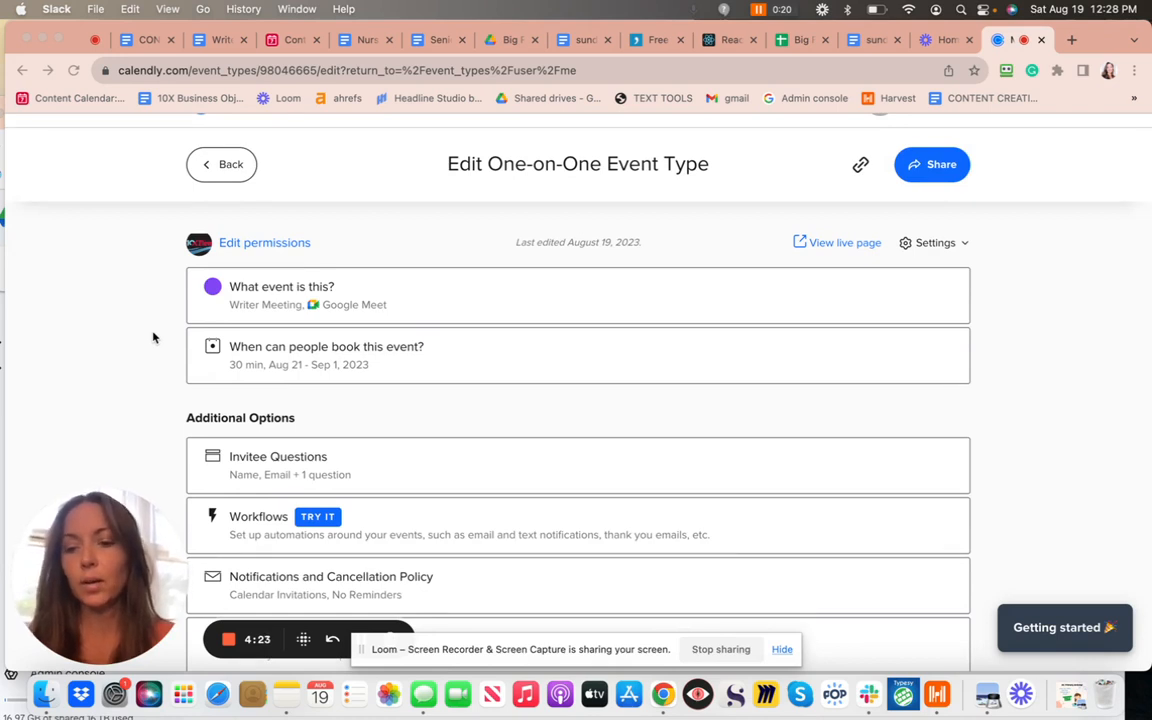
{"action": "scroll", "coordinate": [154, 337], "scroll_direction": "down", "scroll_amount": 1}
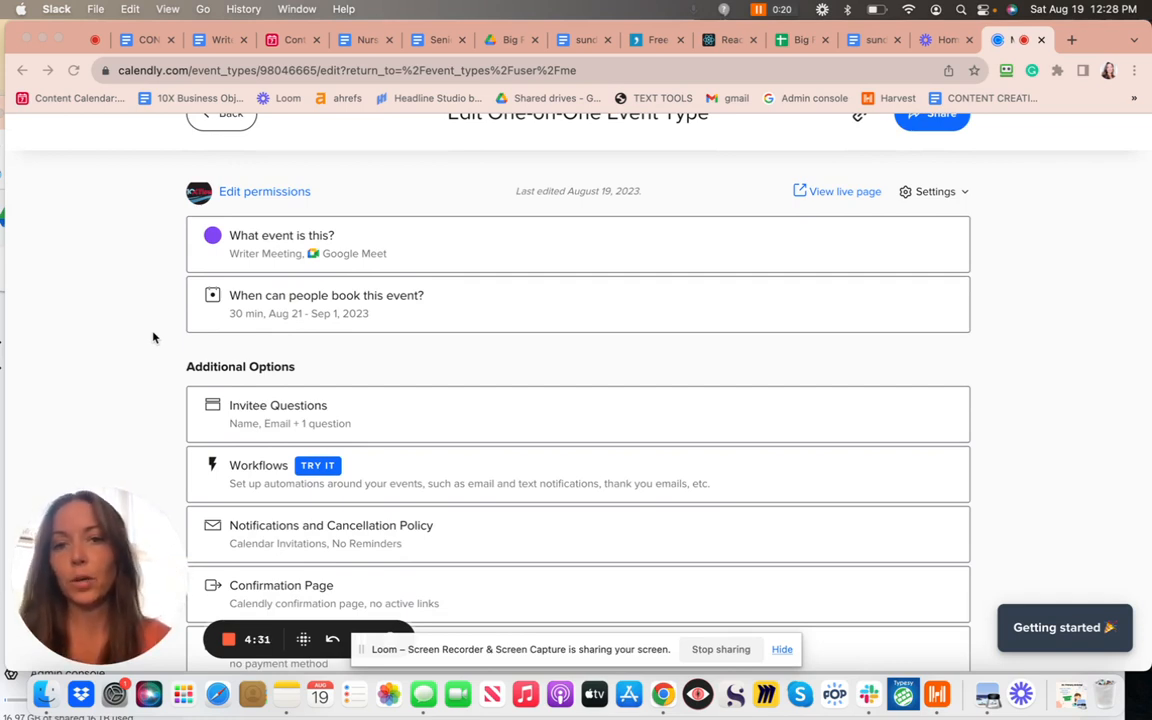
{"action": "scroll", "coordinate": [154, 337], "scroll_direction": "up", "scroll_amount": 2}
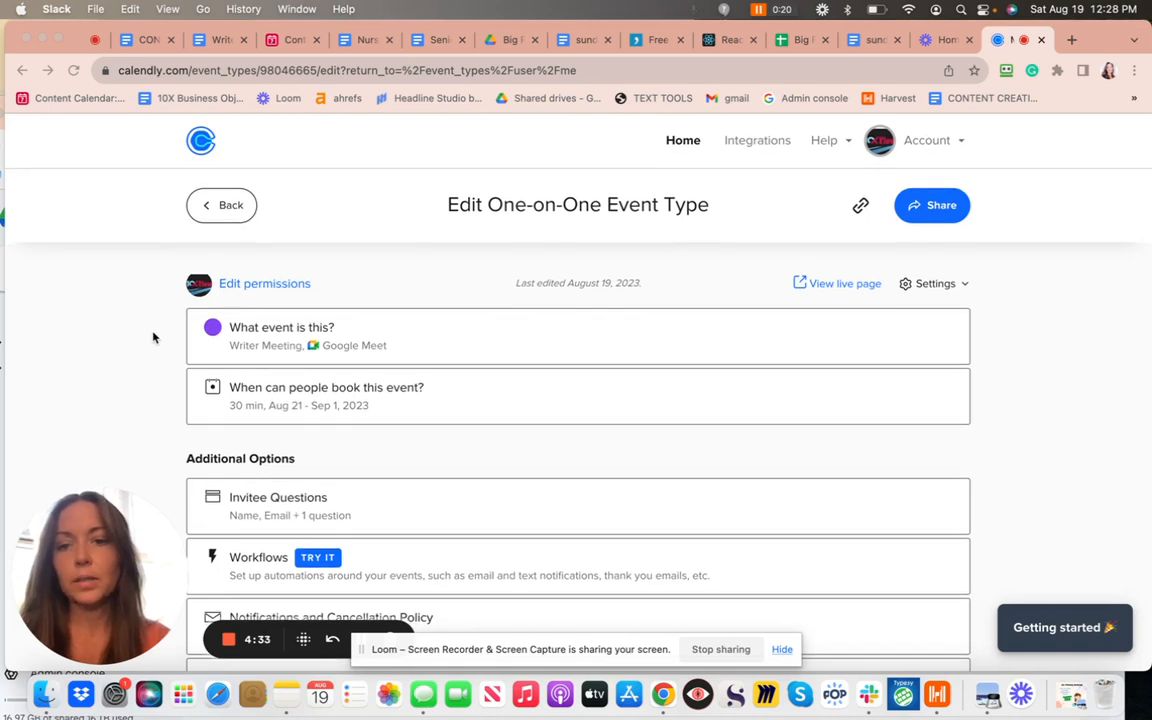
{"action": "scroll", "coordinate": [154, 337], "scroll_direction": "down", "scroll_amount": 1}
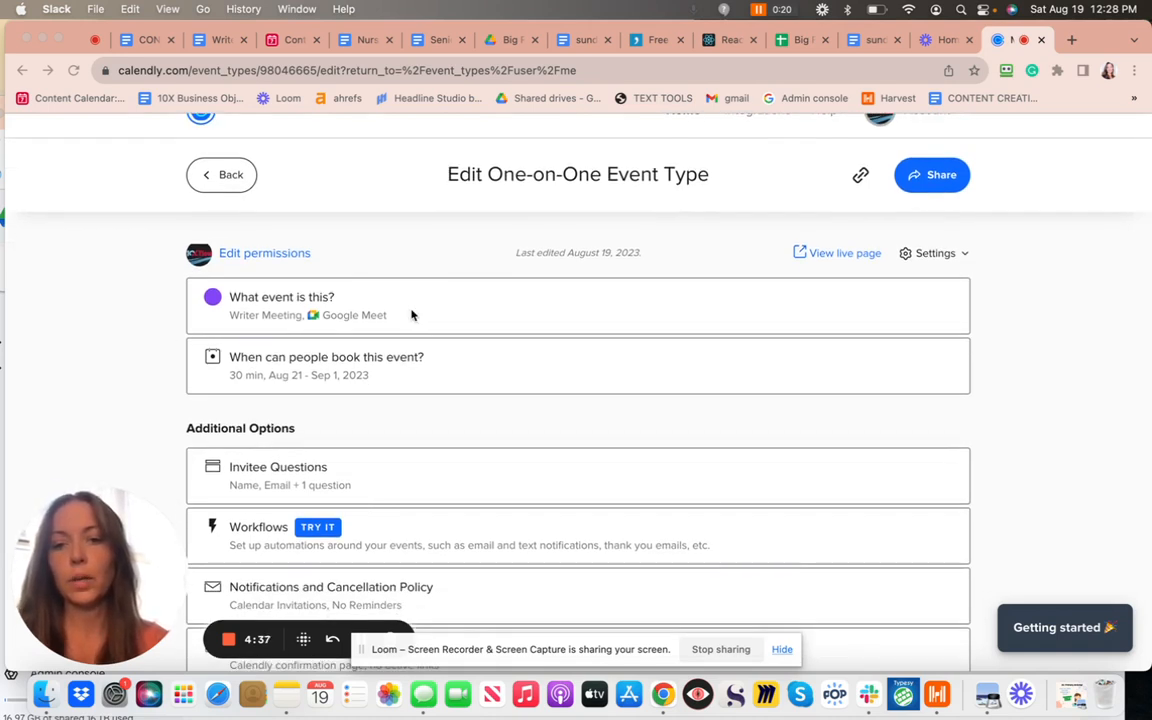
{"action": "left_click", "coordinate": [226, 180]}
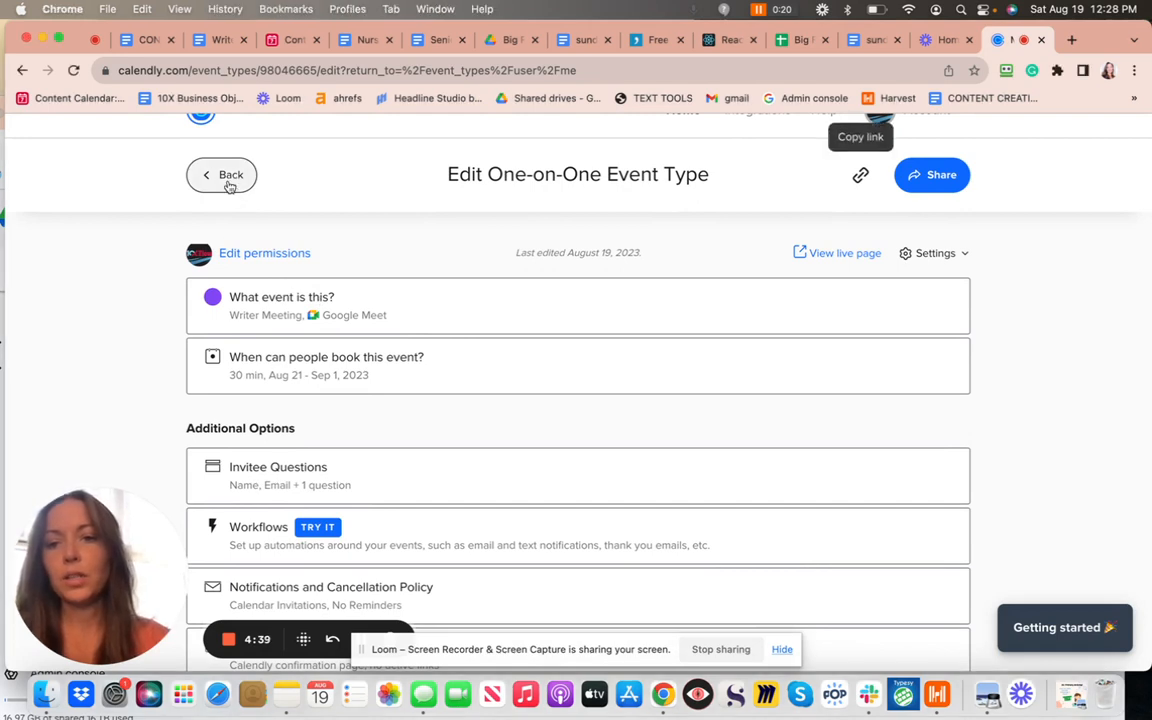